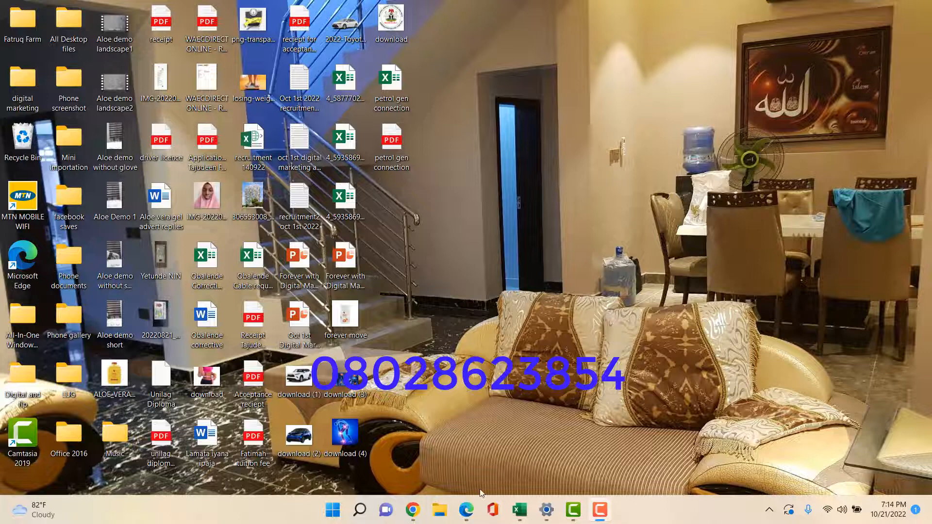
Launch Chrome and go to canva in a new browser tab
click(413, 510)
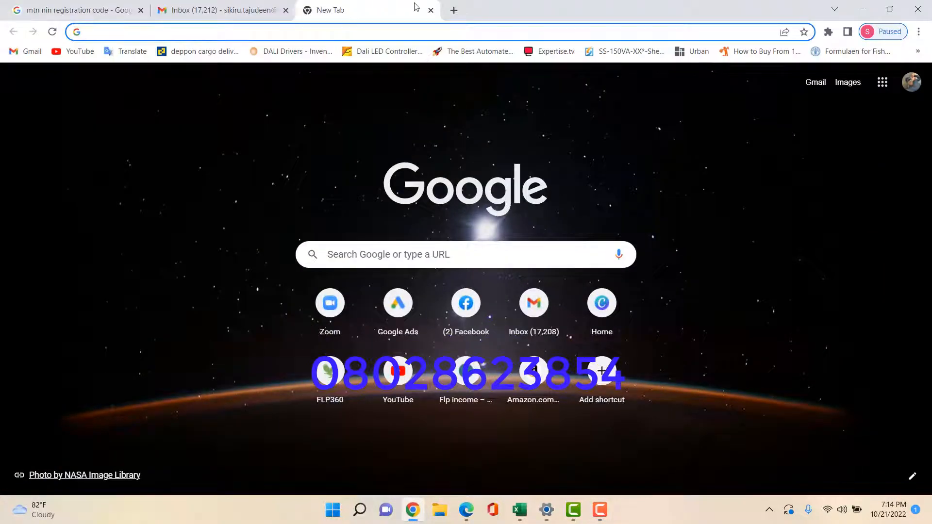
click(454, 9)
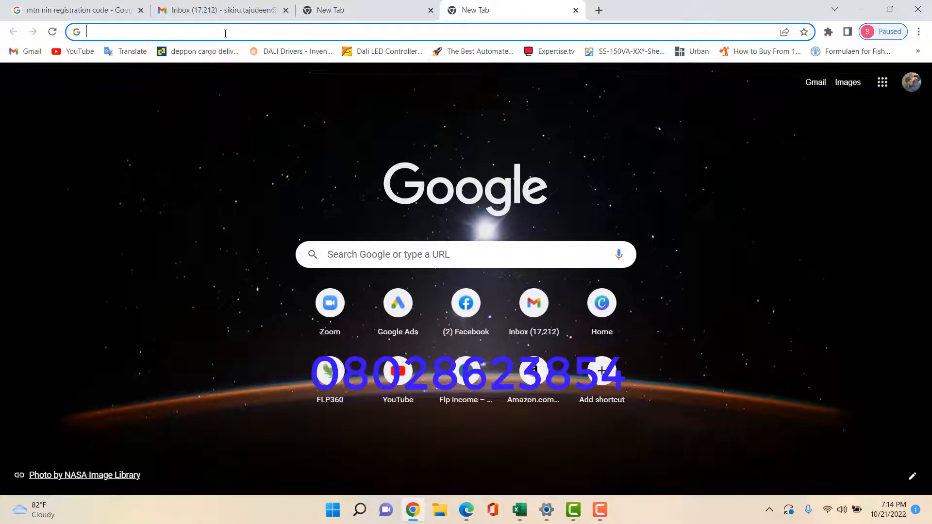
text(canva.com)
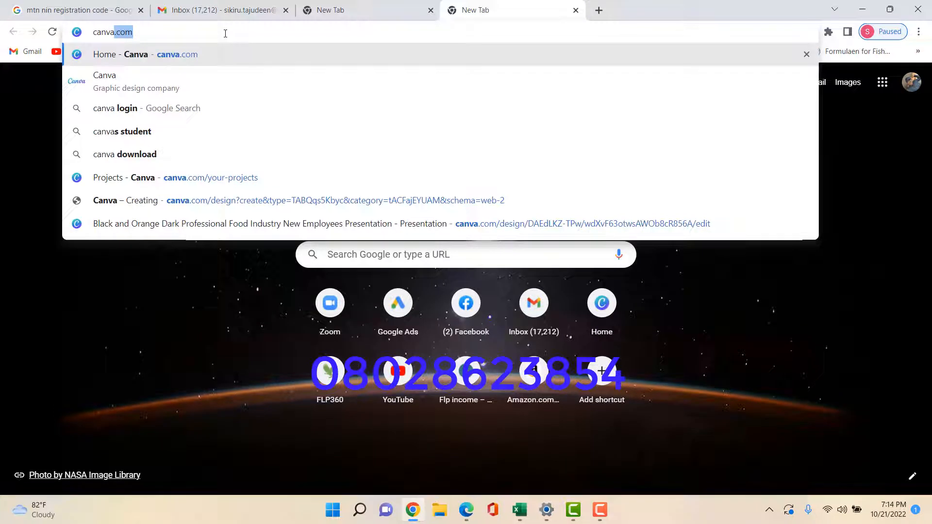
key(Return)
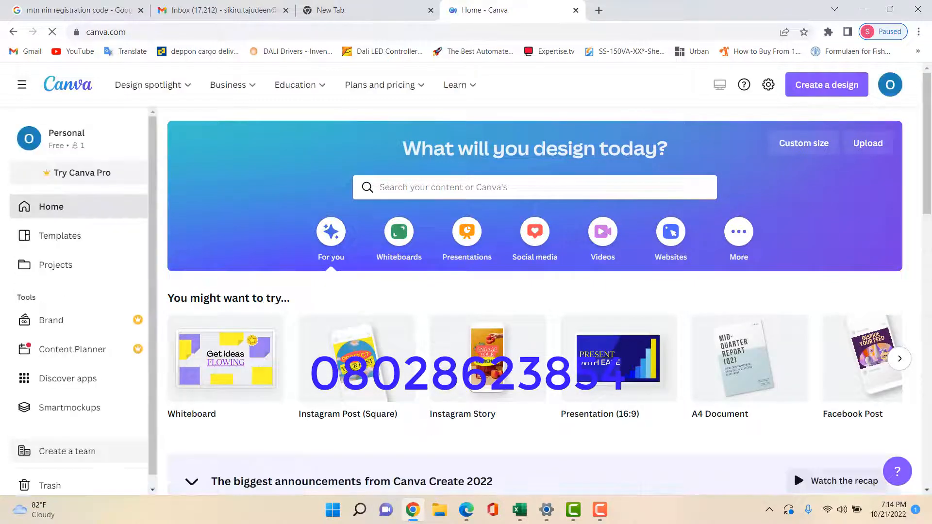
Sign out of Canva, then log back in with the saved email and the account password
click(890, 87)
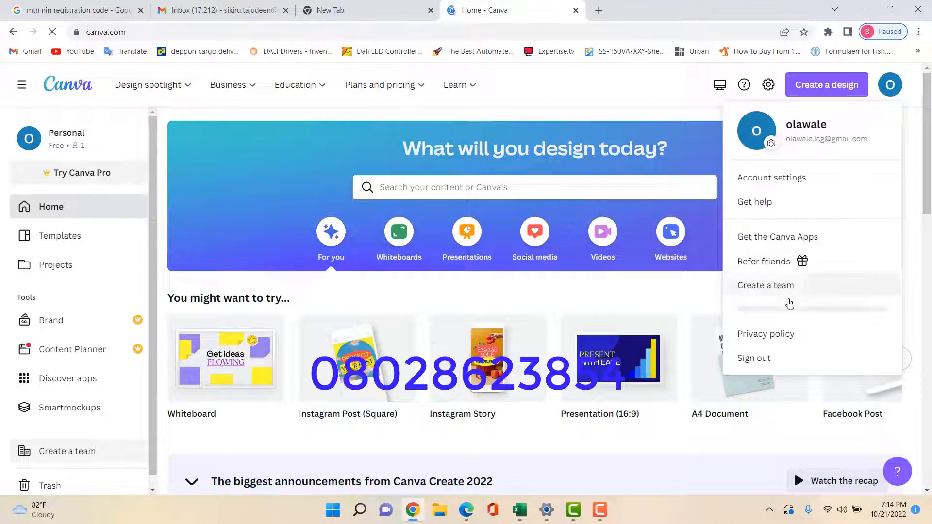
click(743, 357)
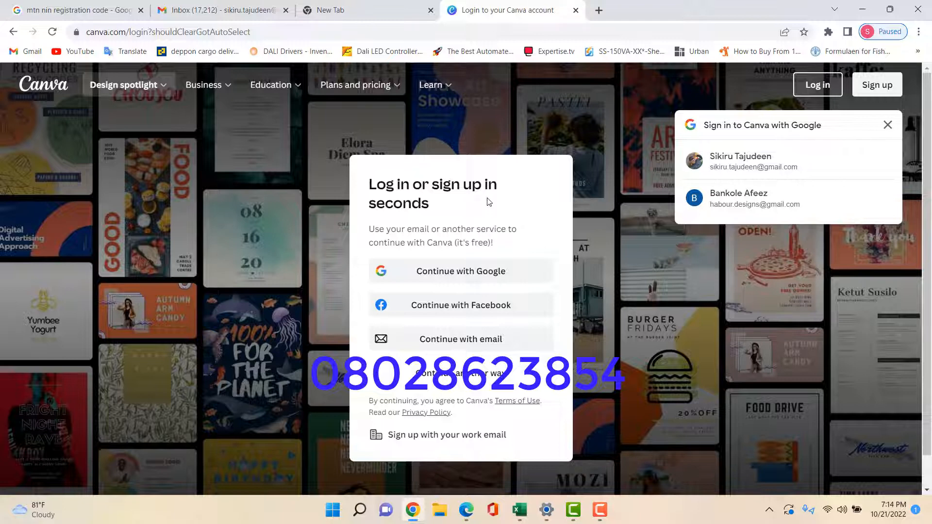
click(492, 340)
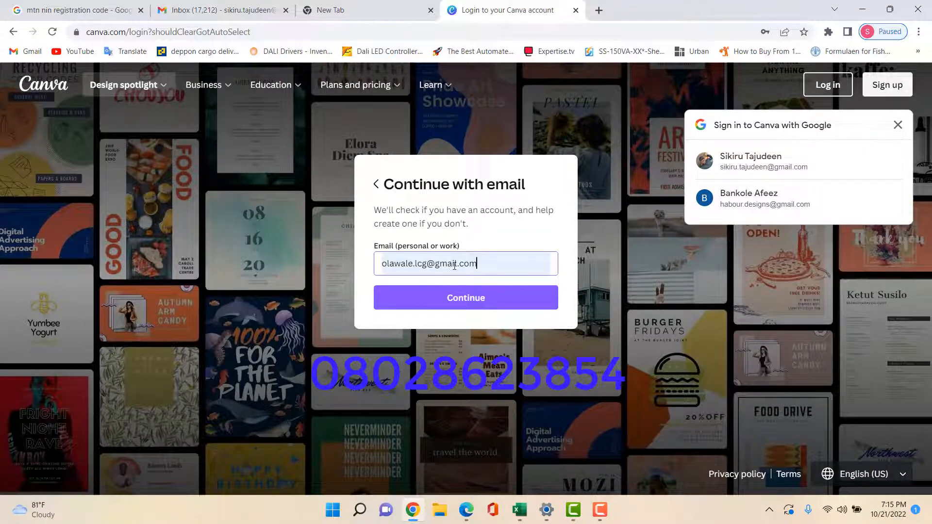
key(Return)
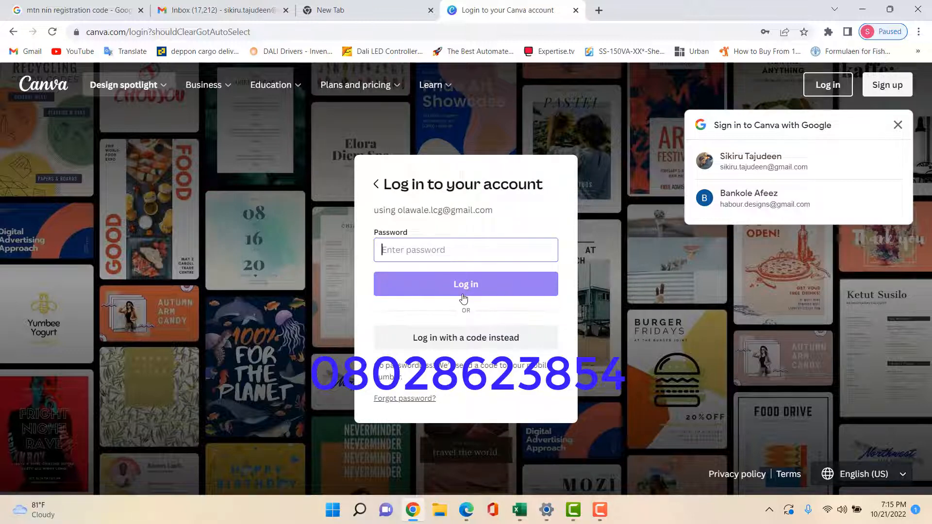
text(••)
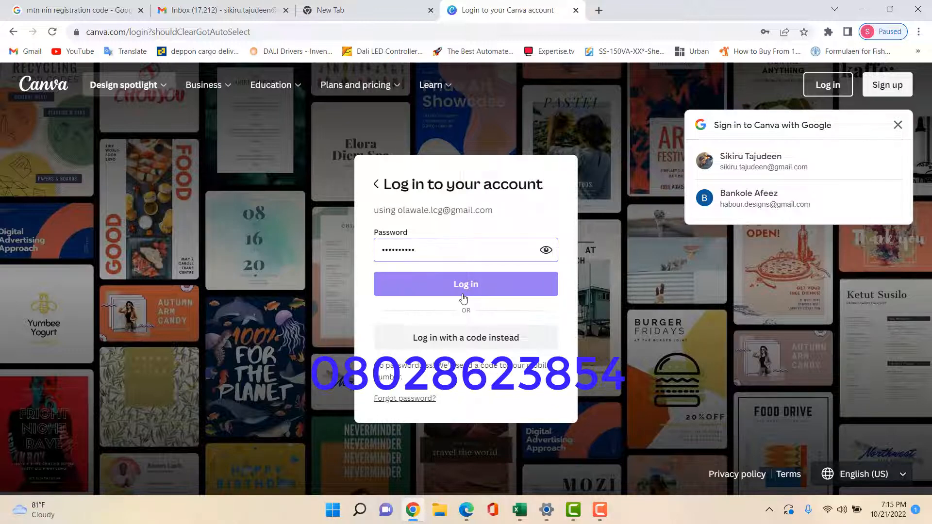
text(••••••••)
click(458, 289)
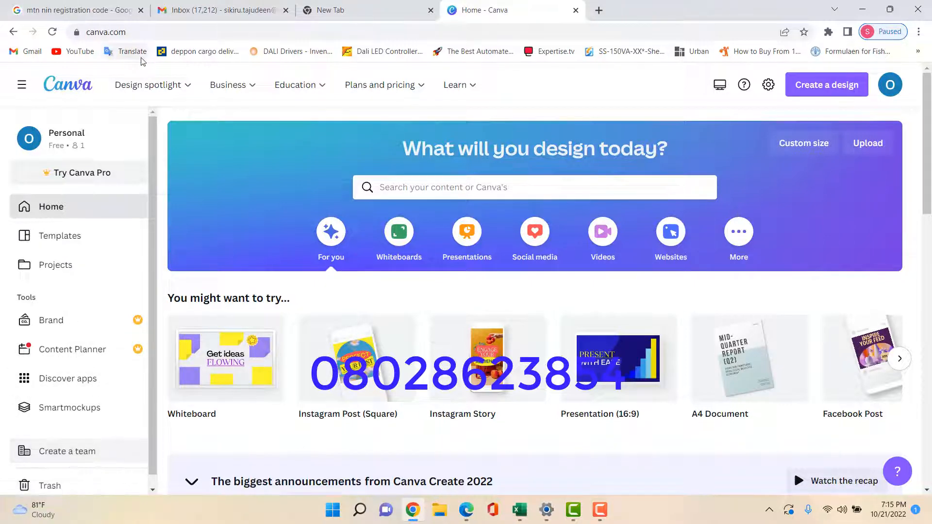
Open the Design spotlight menu in Canva's top bar to see the creation tools
mouse_move(175, 88)
click(131, 92)
click(167, 88)
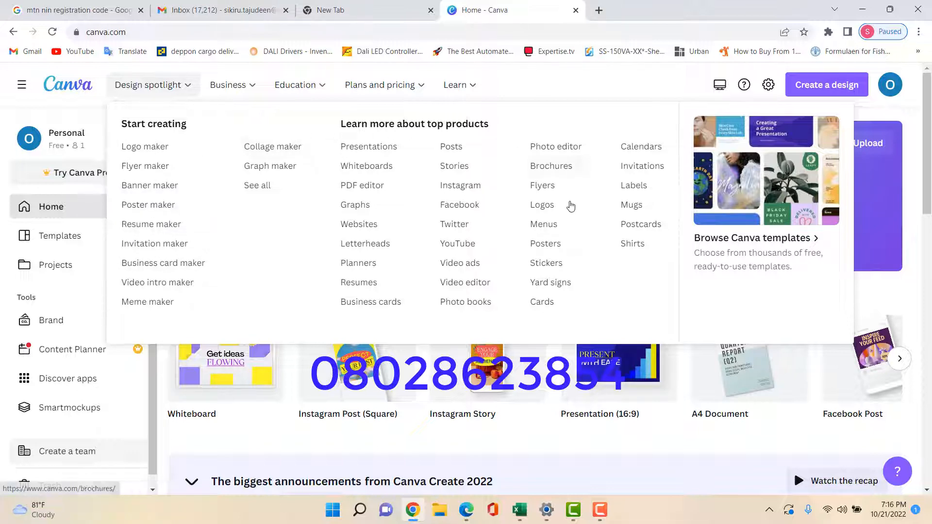
mouse_move(451, 87)
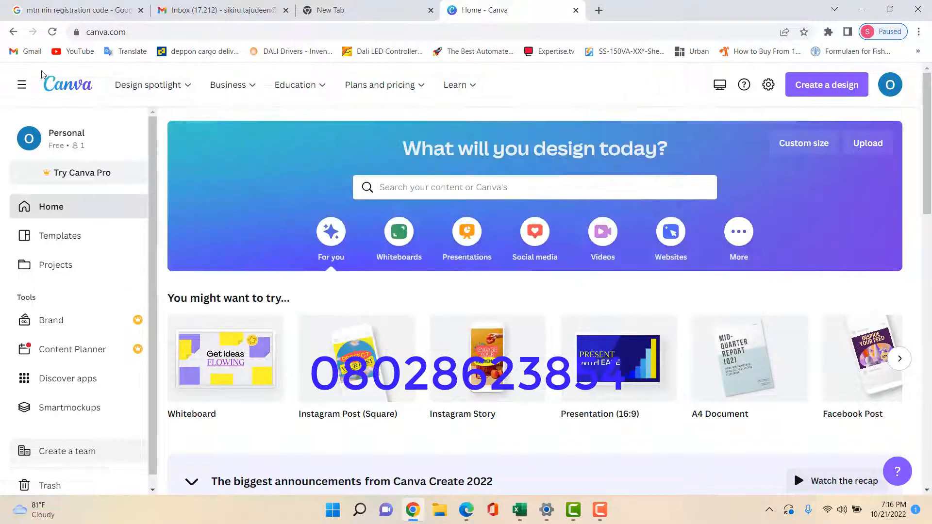
mouse_move(248, 85)
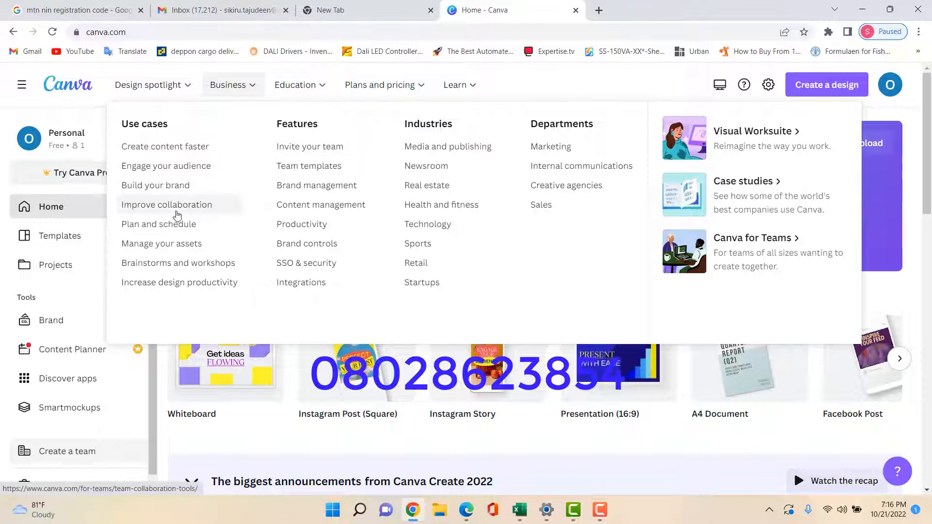
mouse_move(297, 87)
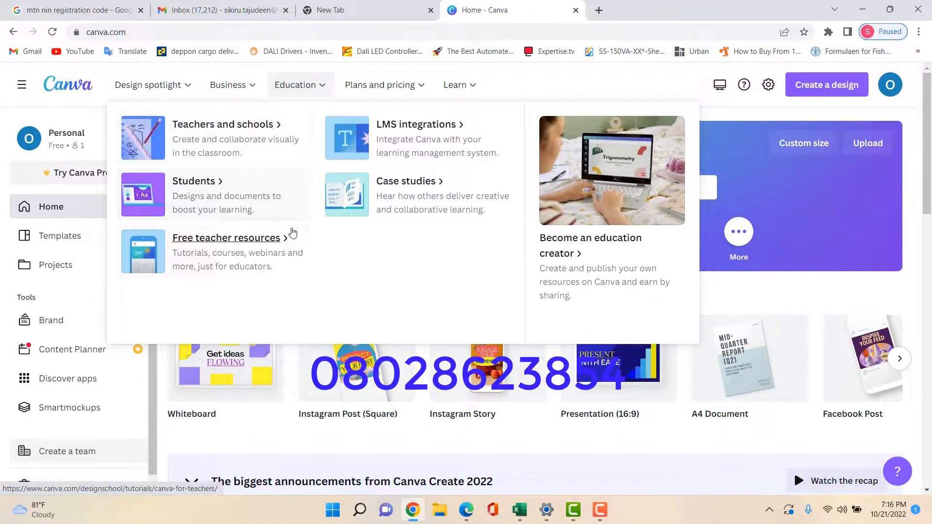
mouse_move(412, 85)
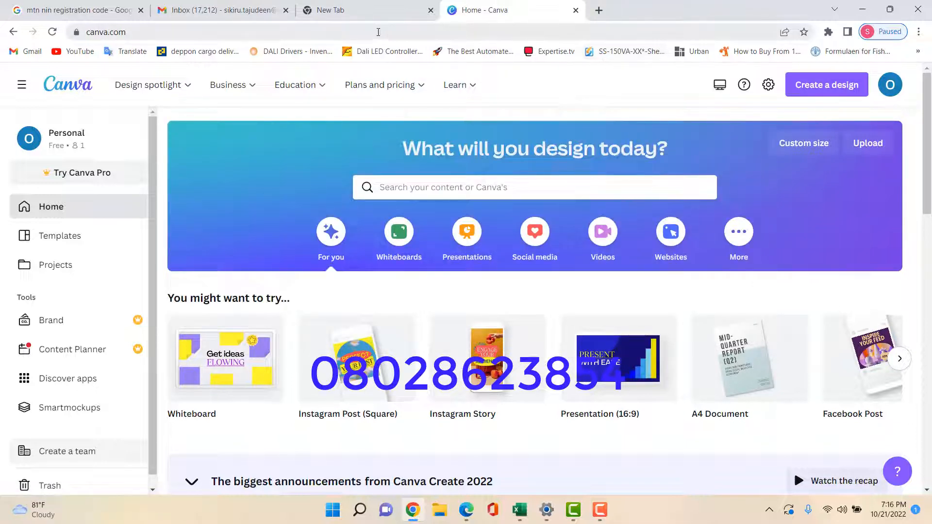
mouse_move(178, 93)
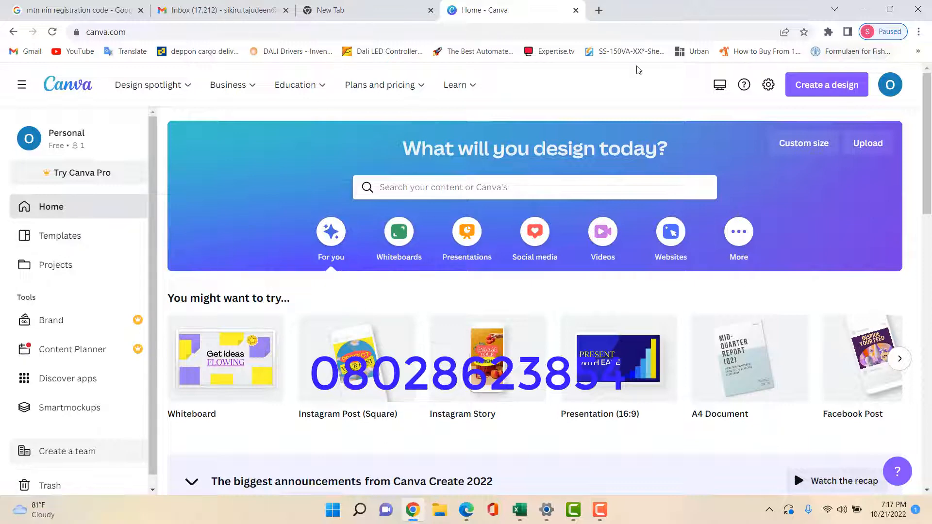
click(820, 85)
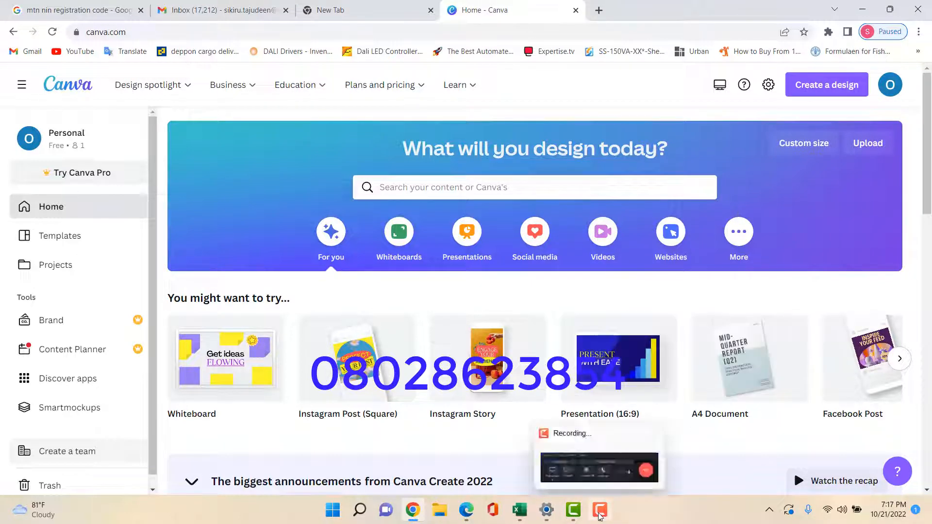
Create a new blank 1080 × 1080 px Instagram Post (Square) design
click(819, 86)
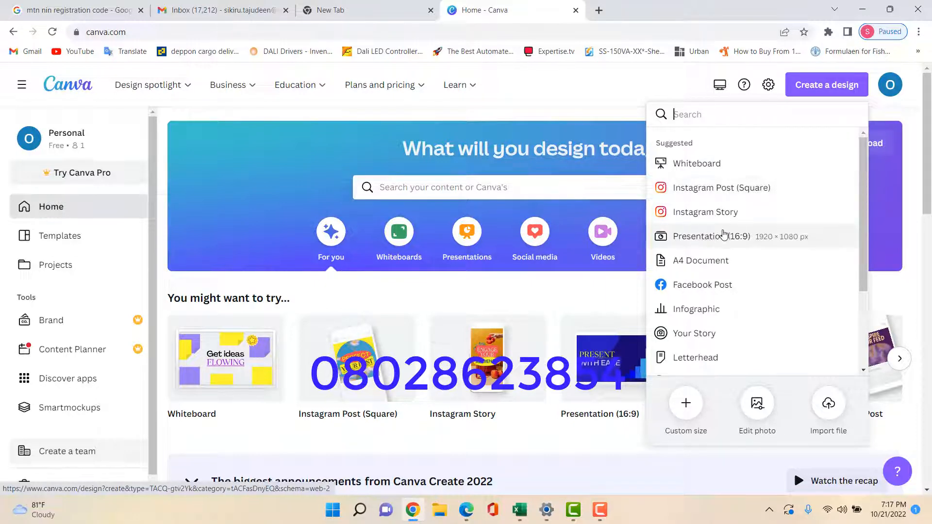
click(723, 192)
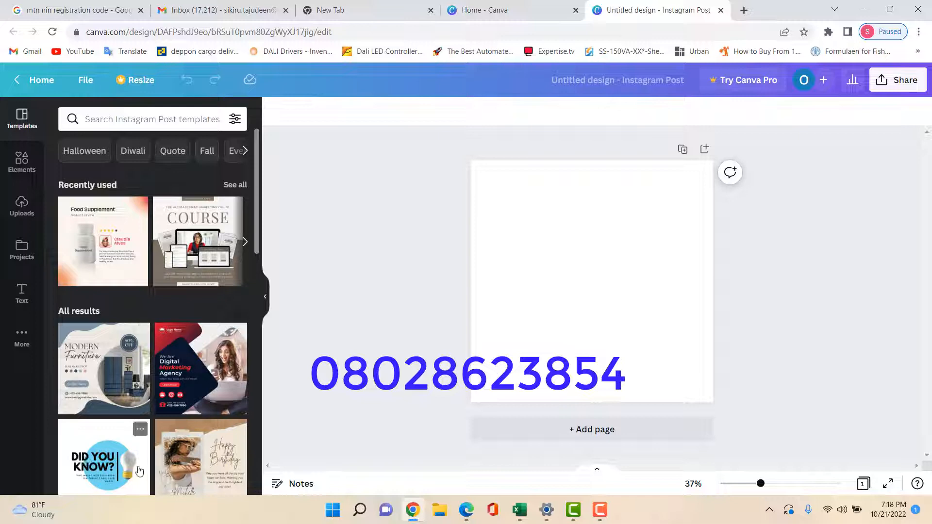
Skim the Instagram Post templates without applying one, then open a new Chrome tab
scroll(188, 333, down, 4)
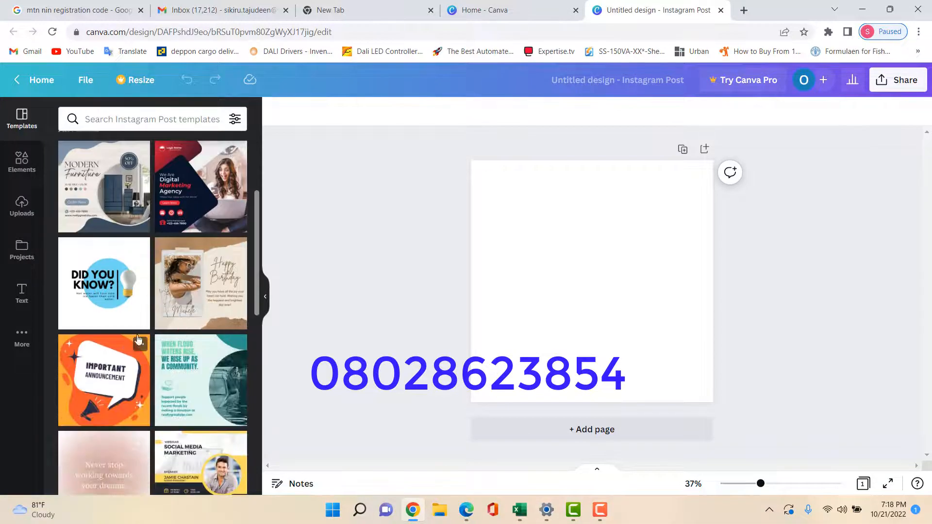
scroll(137, 339, up, 4)
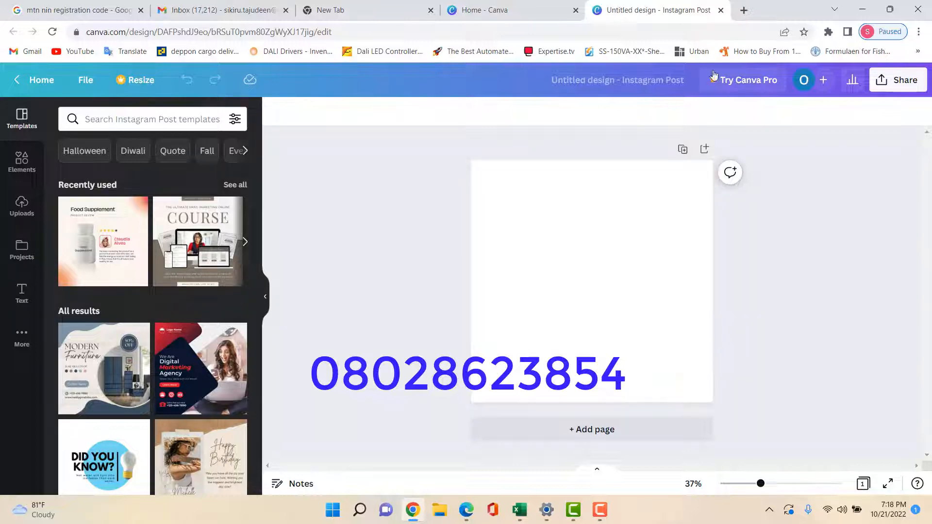
click(743, 11)
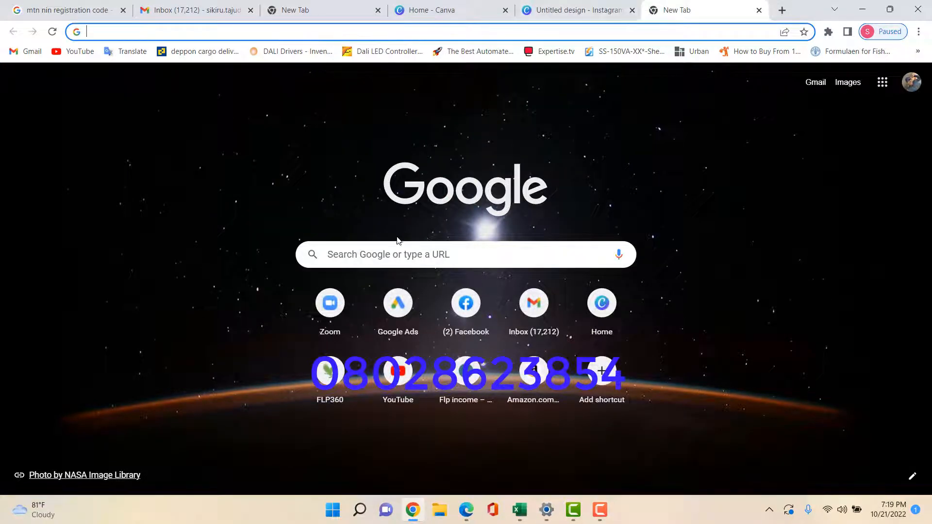
Search Google Images for 'hypertension black'
click(395, 256)
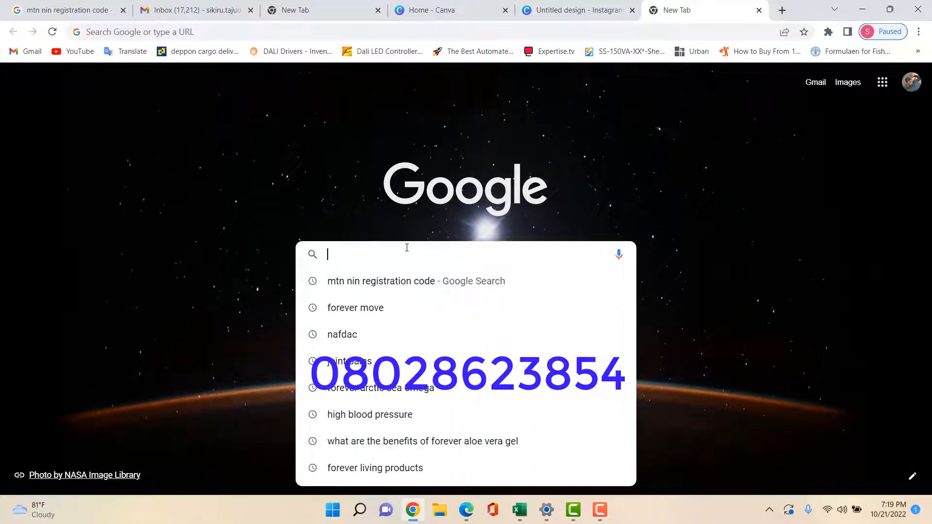
text(hy)
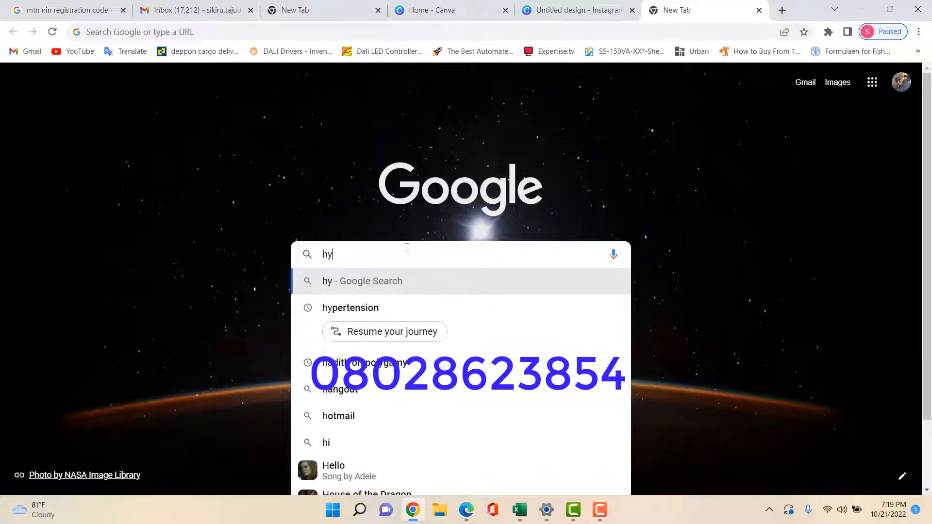
text(perten)
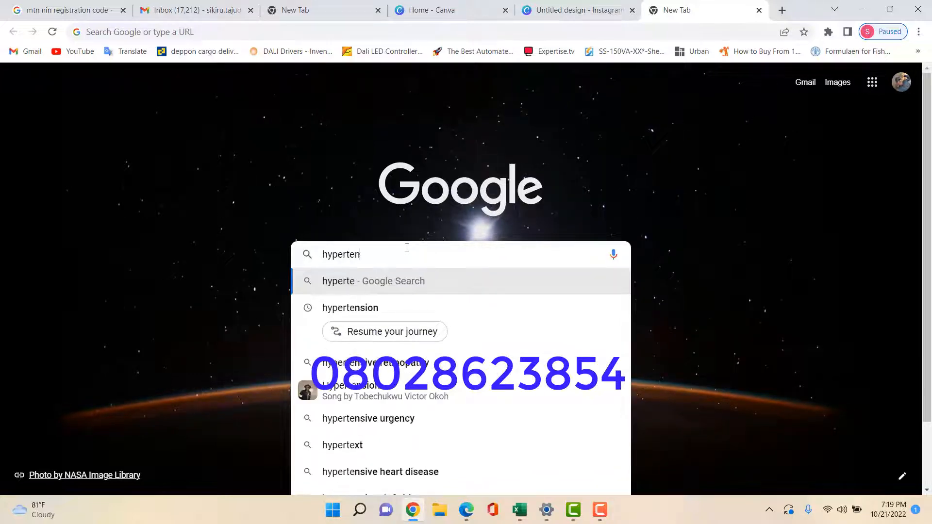
text(sion b)
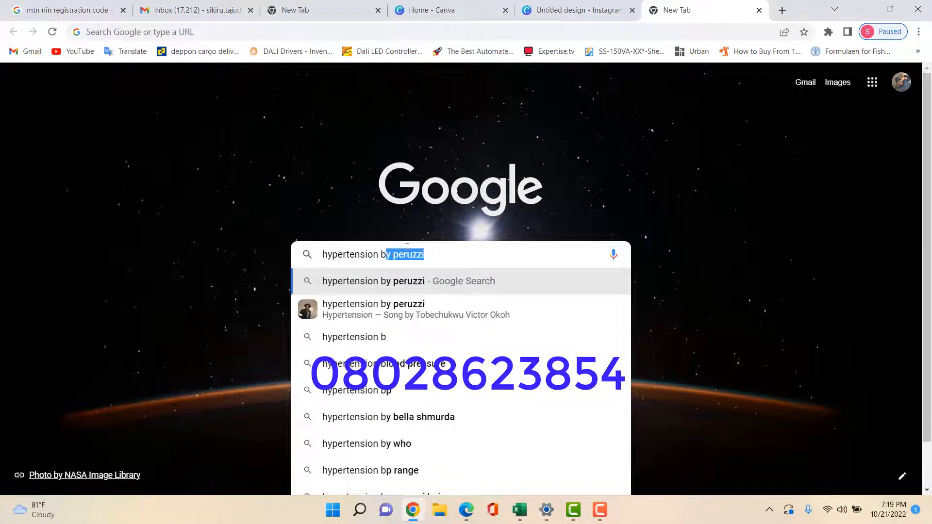
text(lack)
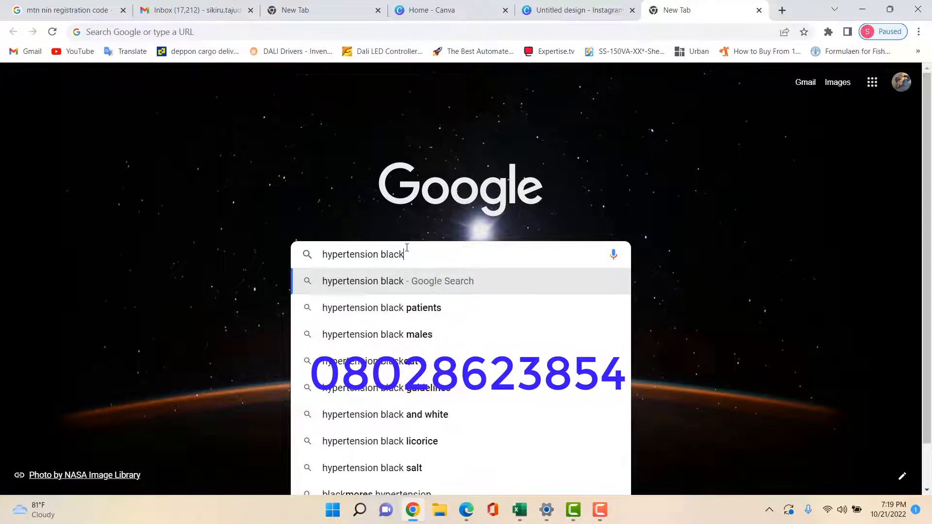
key(Return)
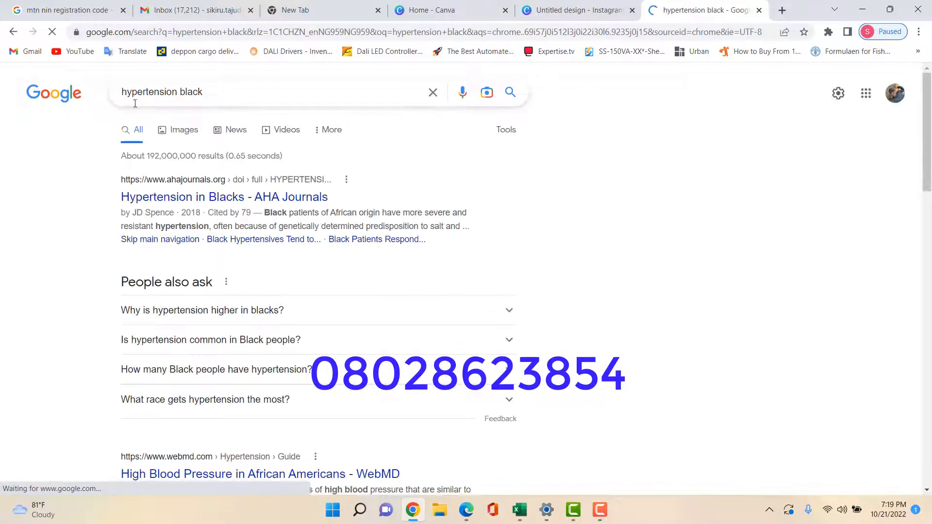
click(178, 131)
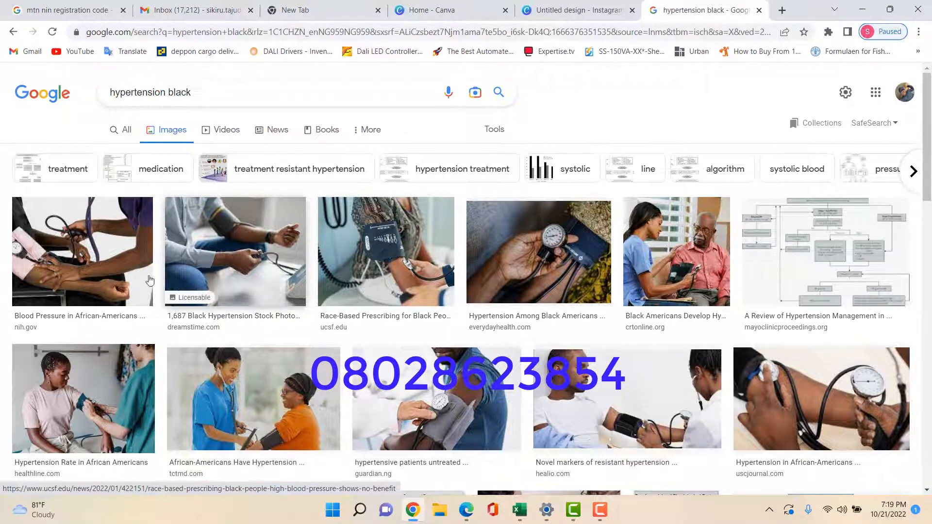
Open the 'Higher Hypertension in Blacks' blood-pressure photo in the preview panel
scroll(606, 355, down, 2)
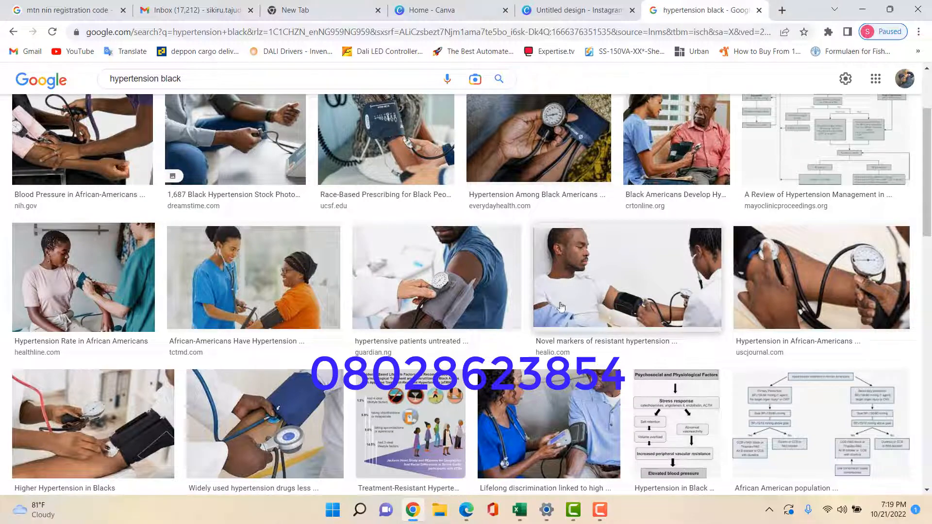
scroll(115, 252, down, 3)
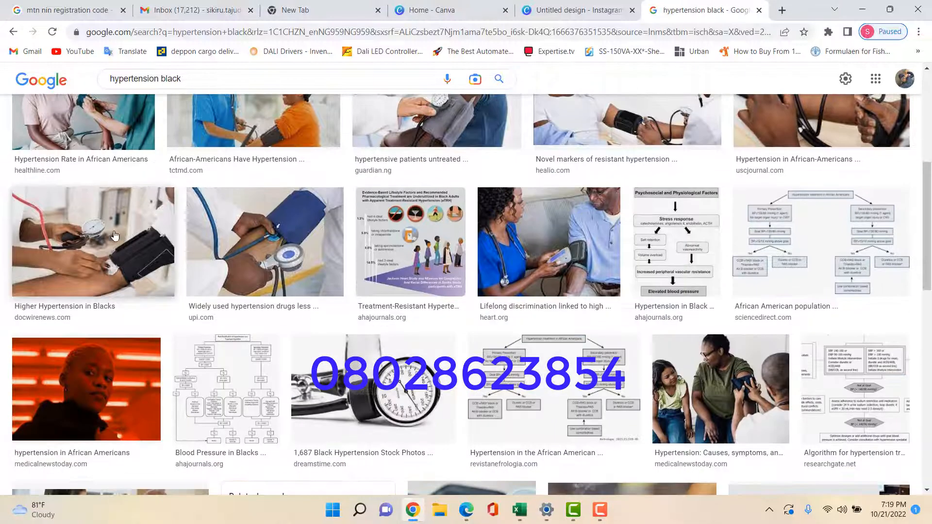
scroll(112, 238, up, 1)
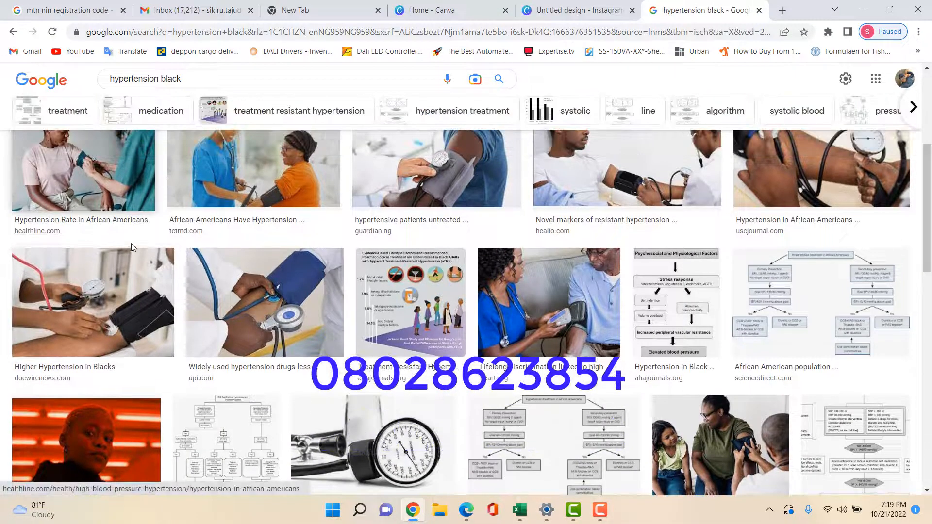
scroll(138, 248, up, 2)
scroll(138, 251, down, 2)
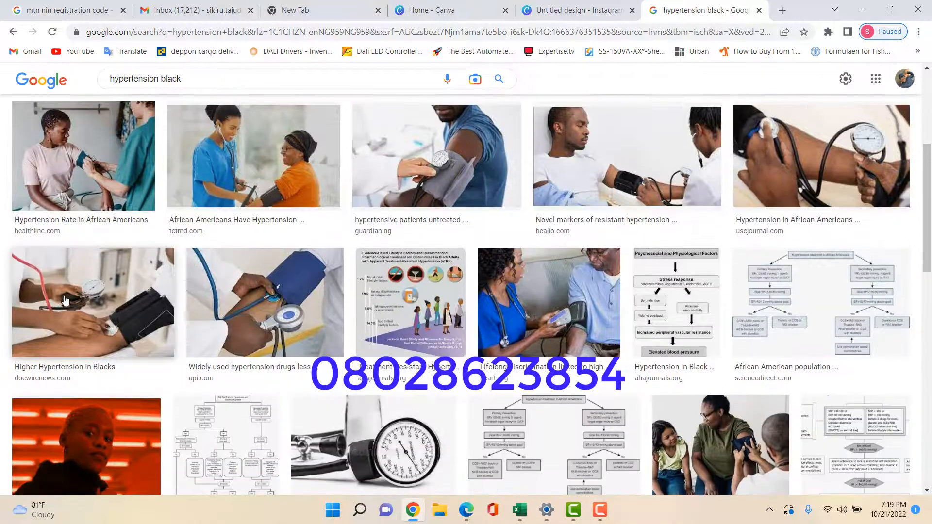
click(83, 293)
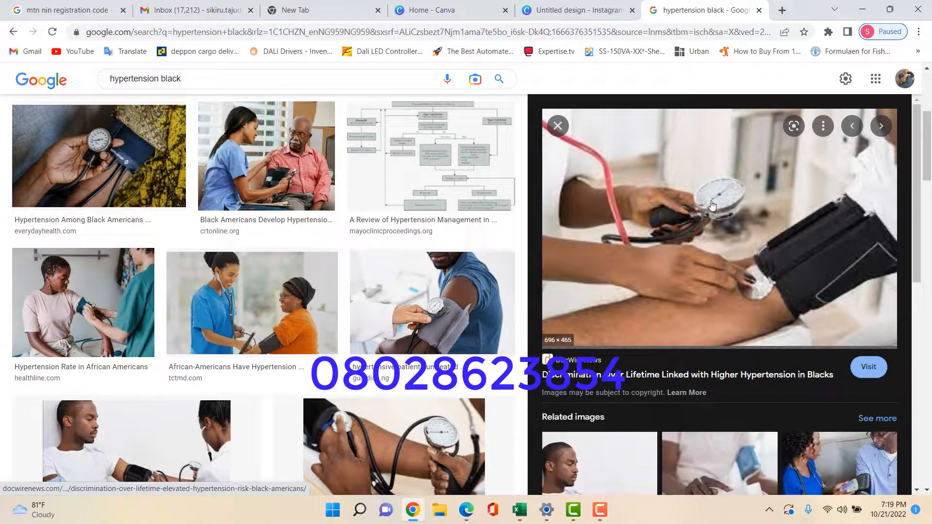
Save the previewed photo to the Desktop as 10-3-18-top-story-696x465.jpg
right_click(699, 182)
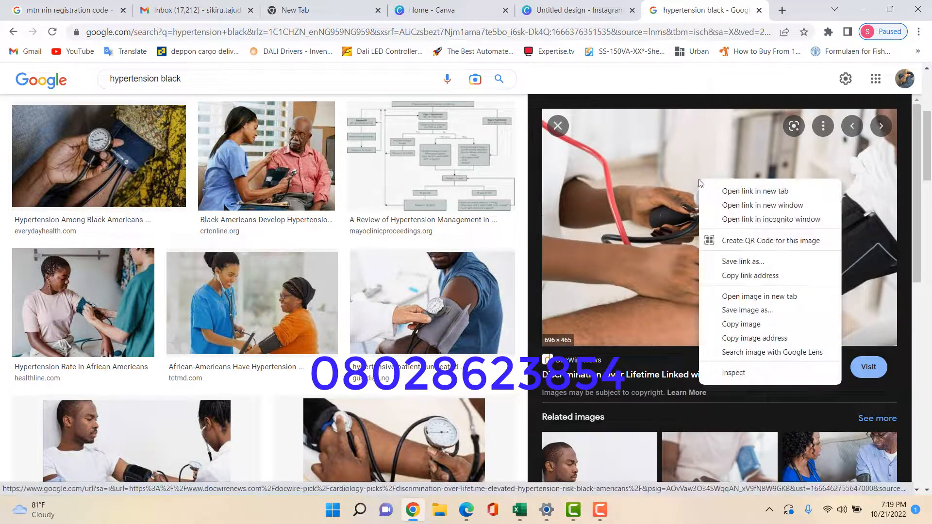
click(748, 311)
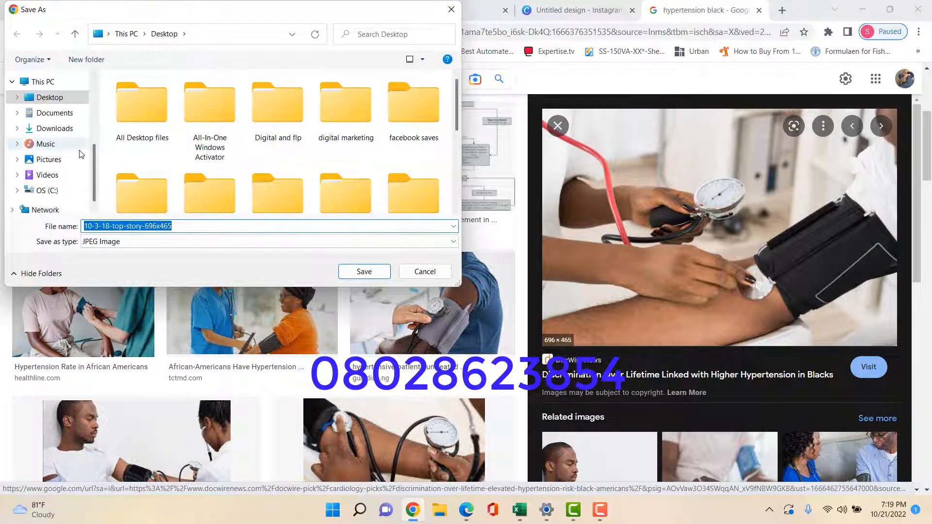
click(58, 99)
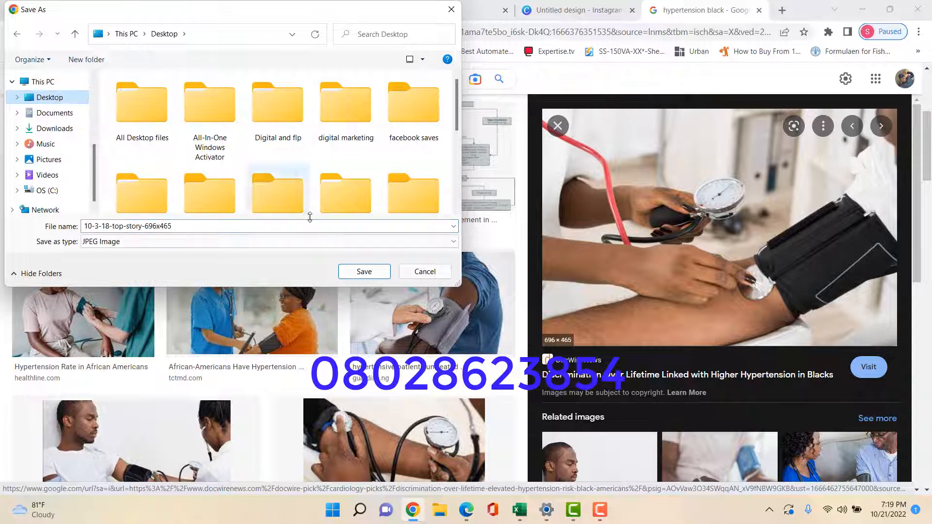
click(364, 272)
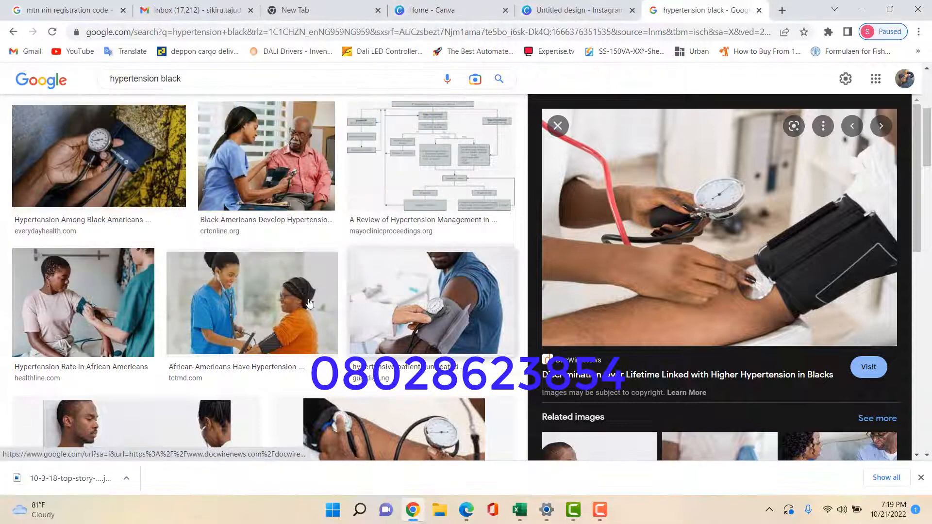
click(447, 9)
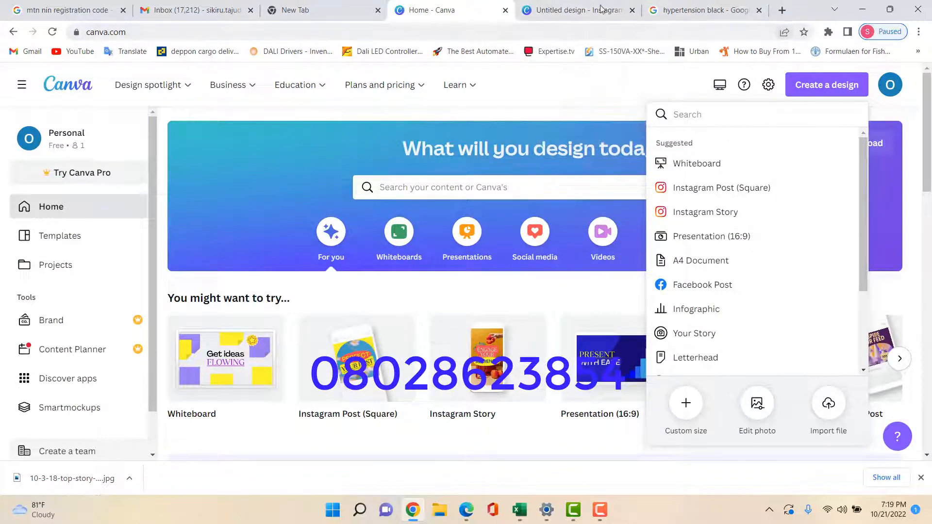
click(687, 14)
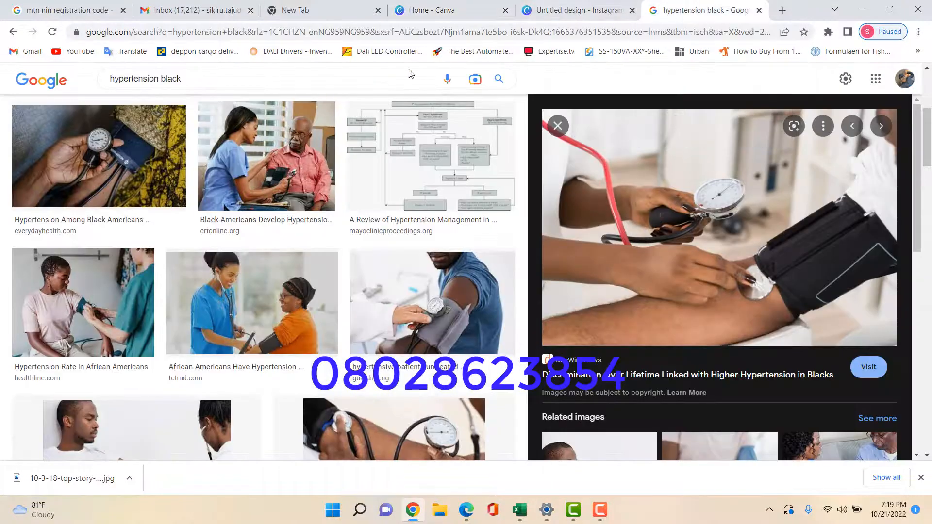
Search 'forever arctic sea omega' and save the Forever Living Arctic Sea bottle image
triple_click(198, 80)
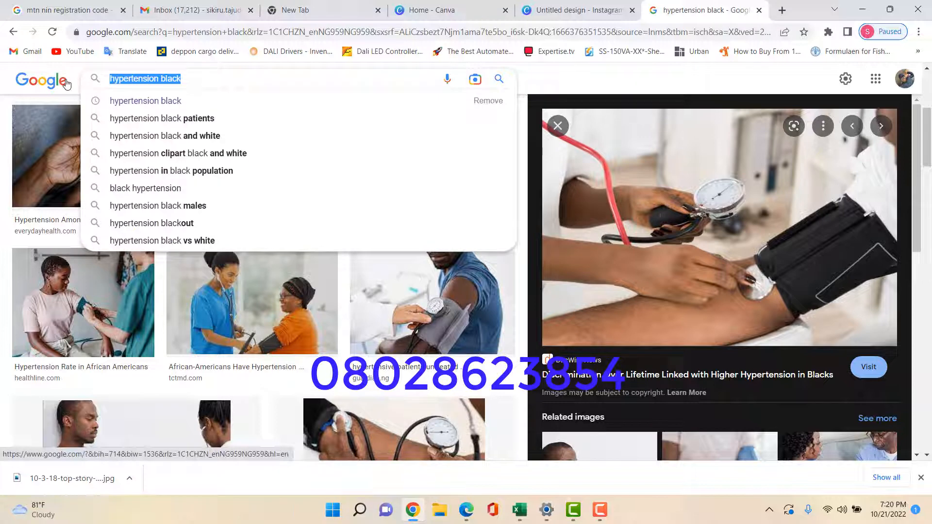
text(foreve)
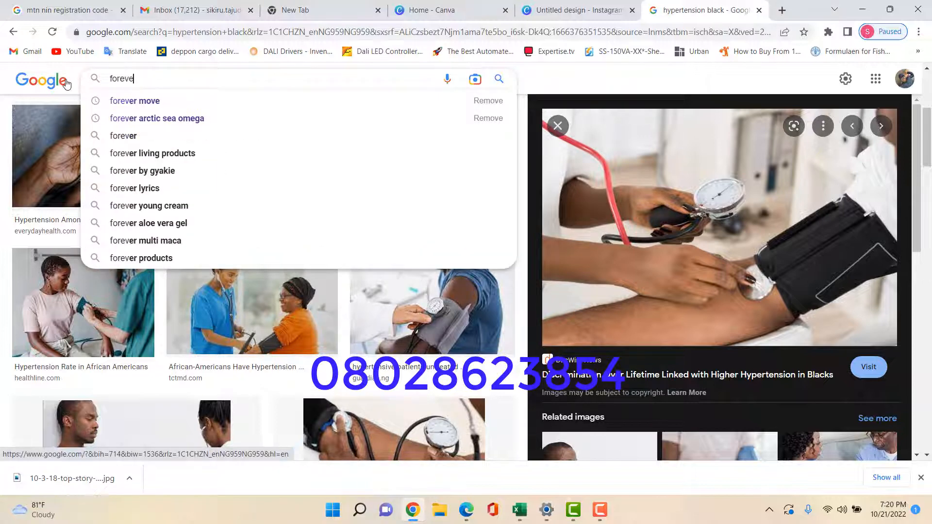
text(r arct)
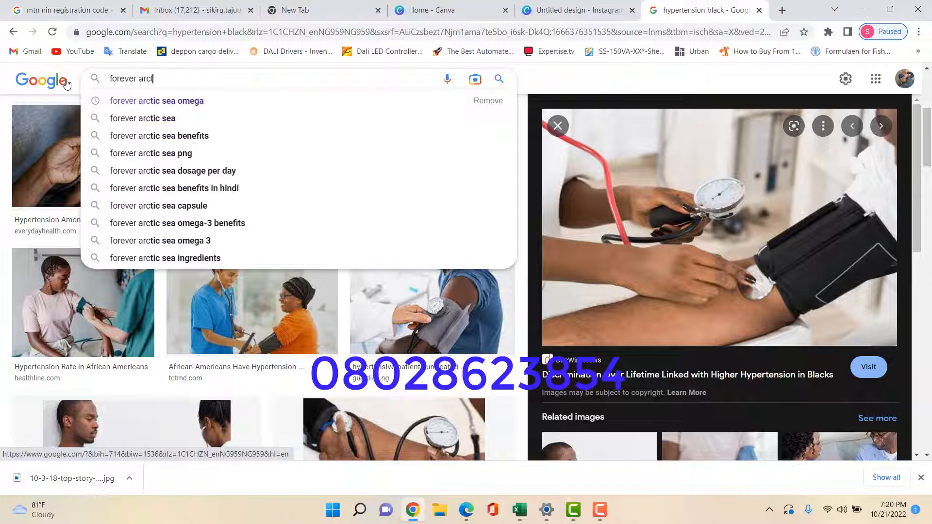
text(ic sea )
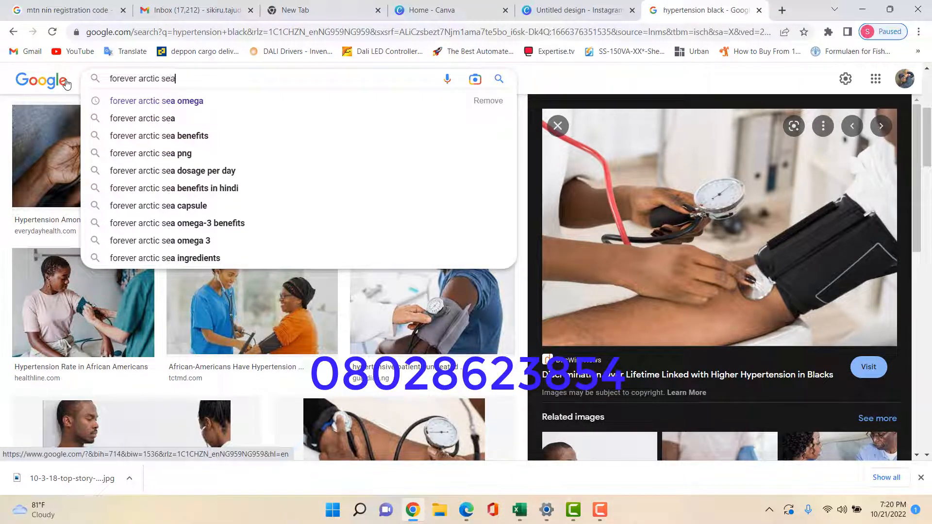
text(omega)
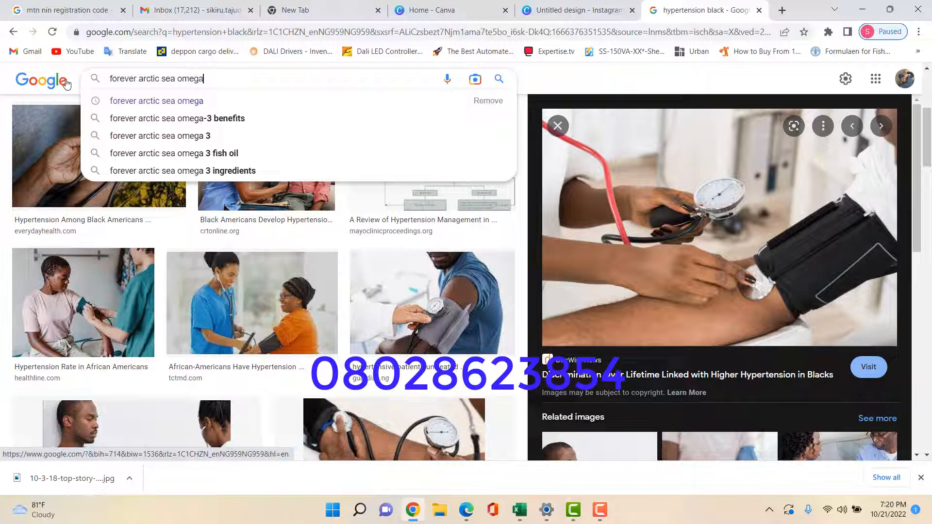
key(Return)
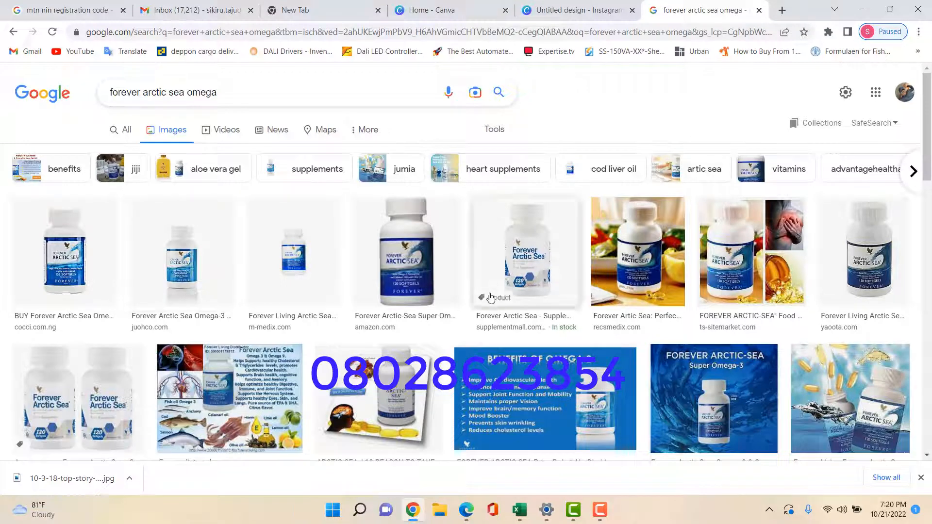
click(413, 267)
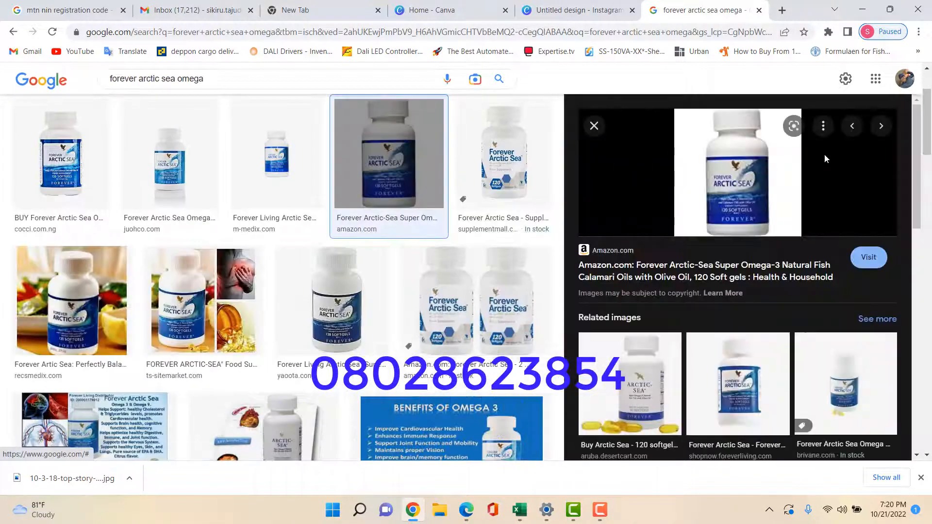
right_click(738, 169)
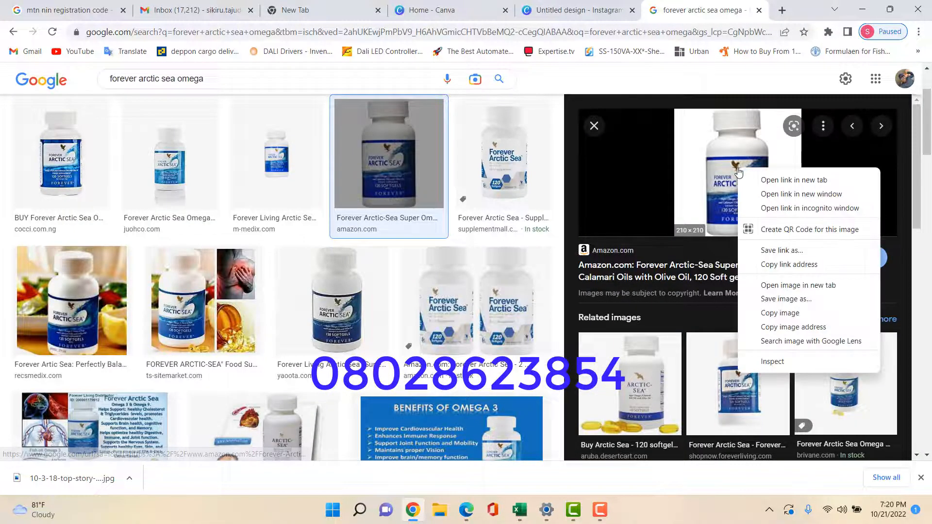
click(738, 411)
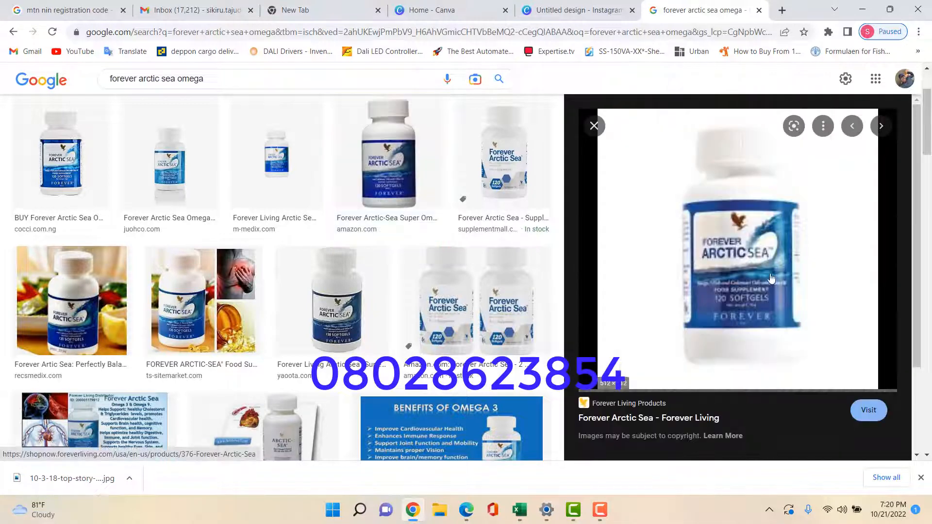
right_click(714, 208)
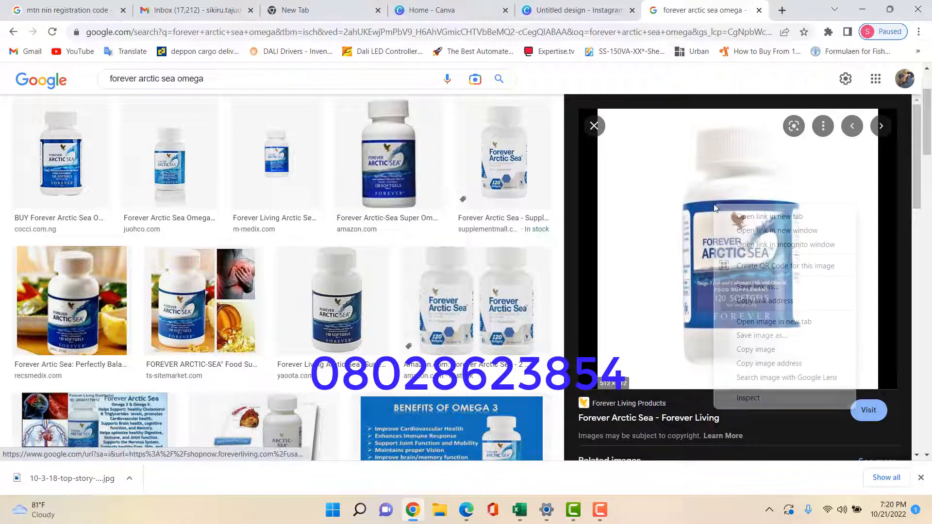
click(770, 335)
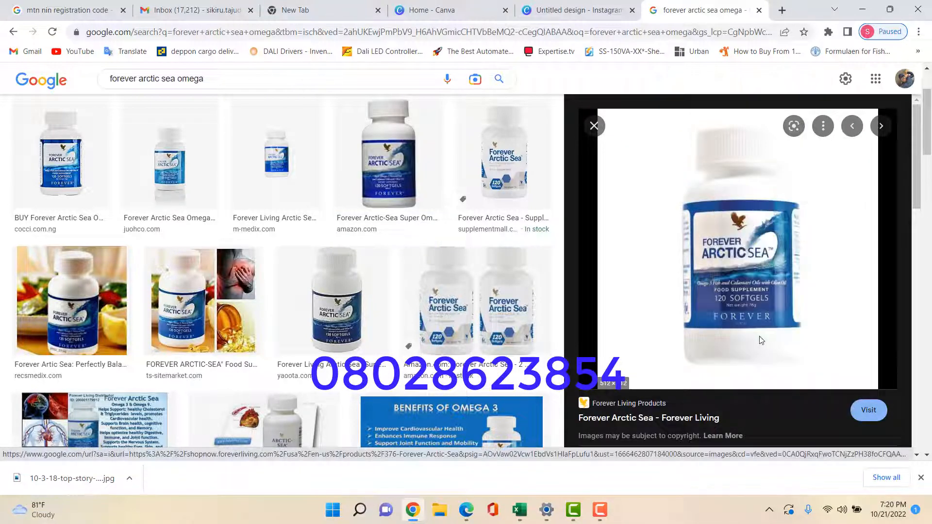
click(368, 272)
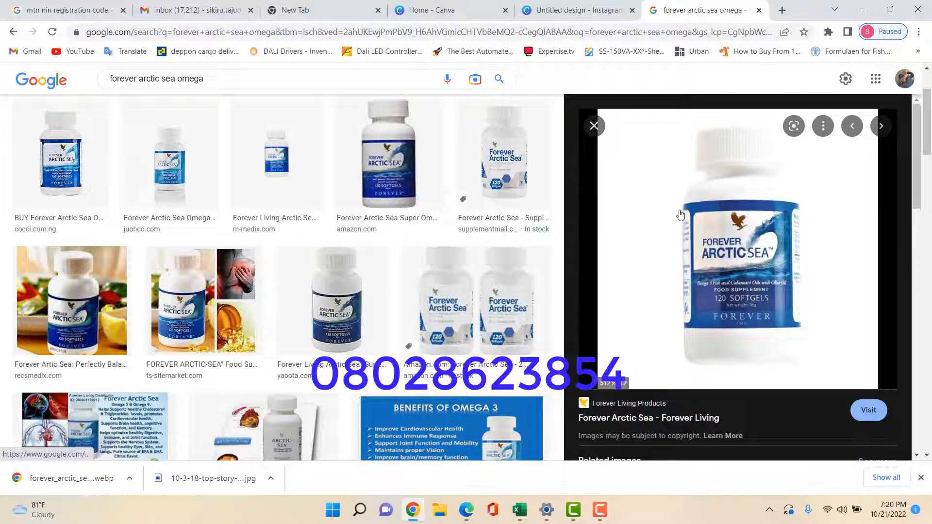
Save the yaoota.com Arctic Sea bottle image with the file type set to All Files
click(317, 309)
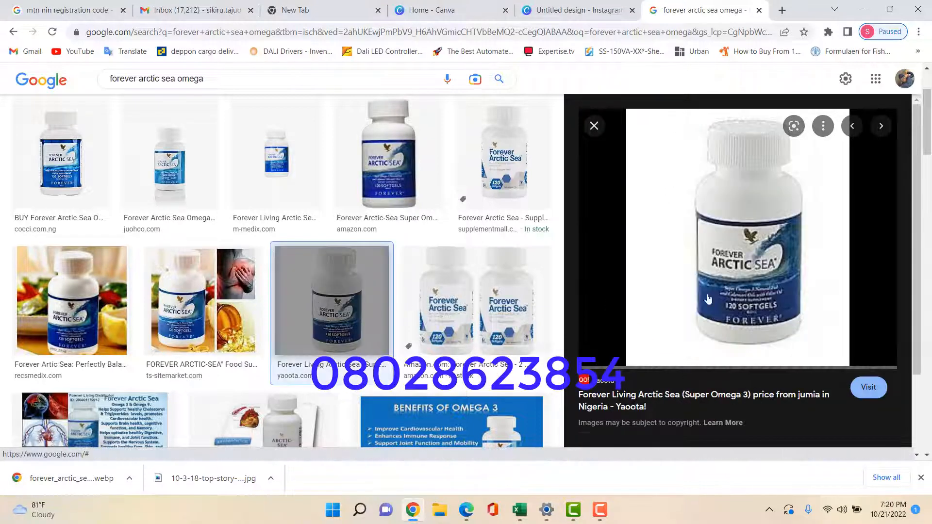
right_click(751, 213)
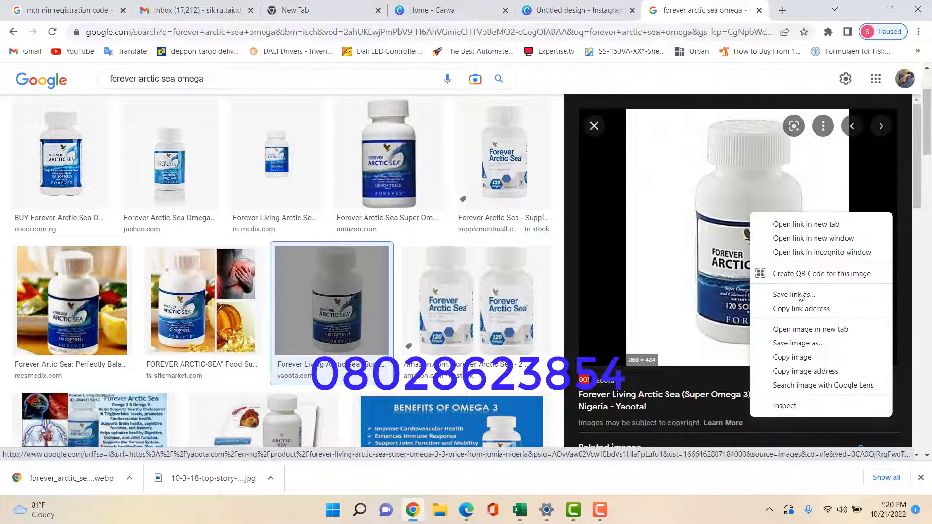
click(799, 343)
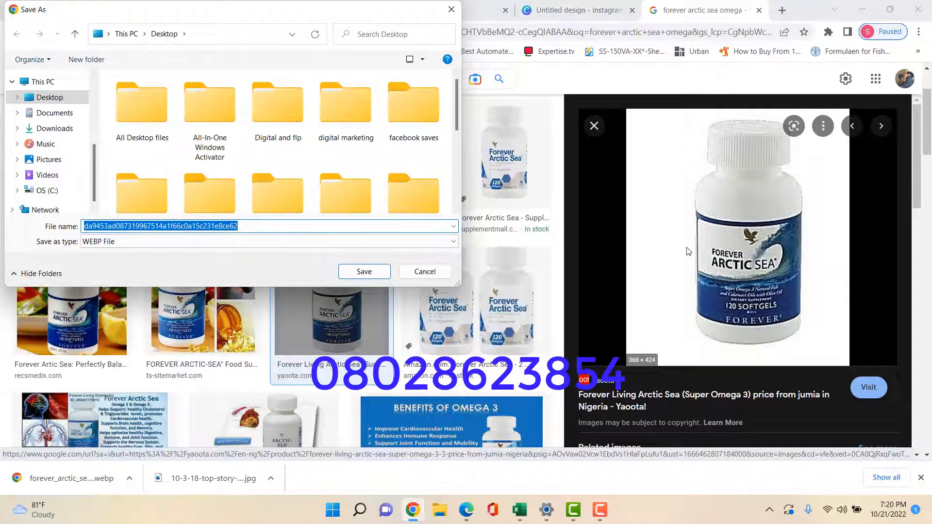
click(452, 241)
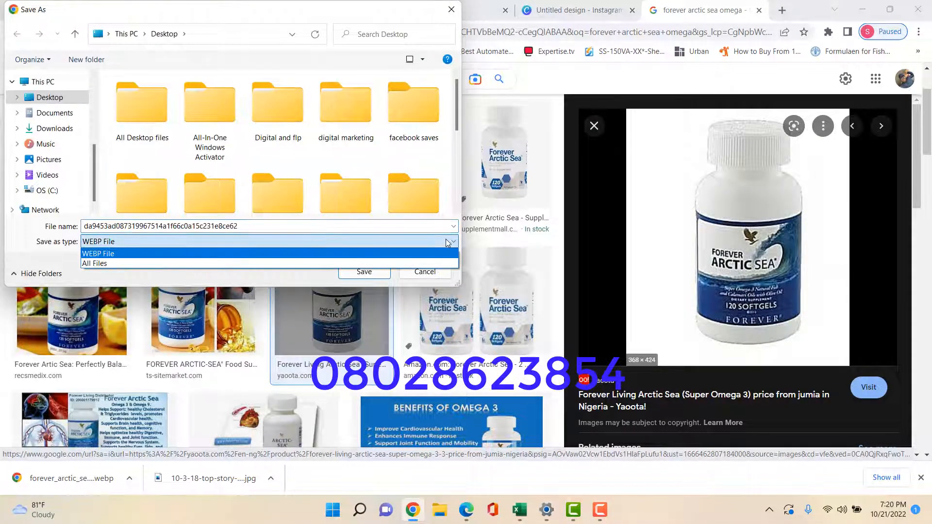
click(316, 262)
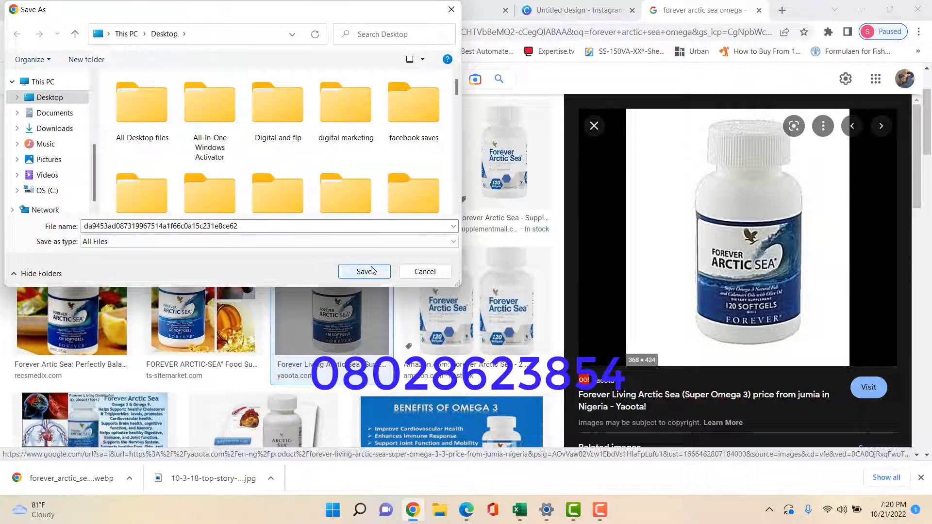
click(347, 271)
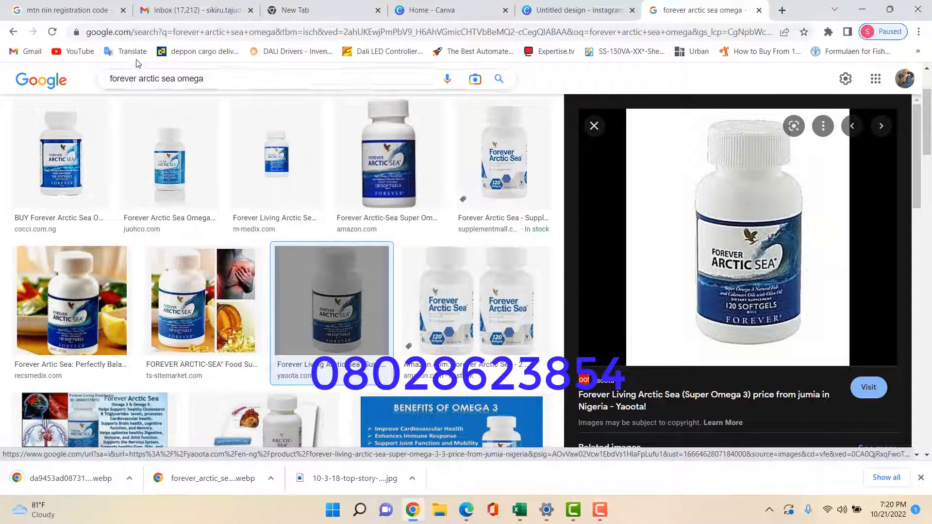
drag(164, 80, 148, 79)
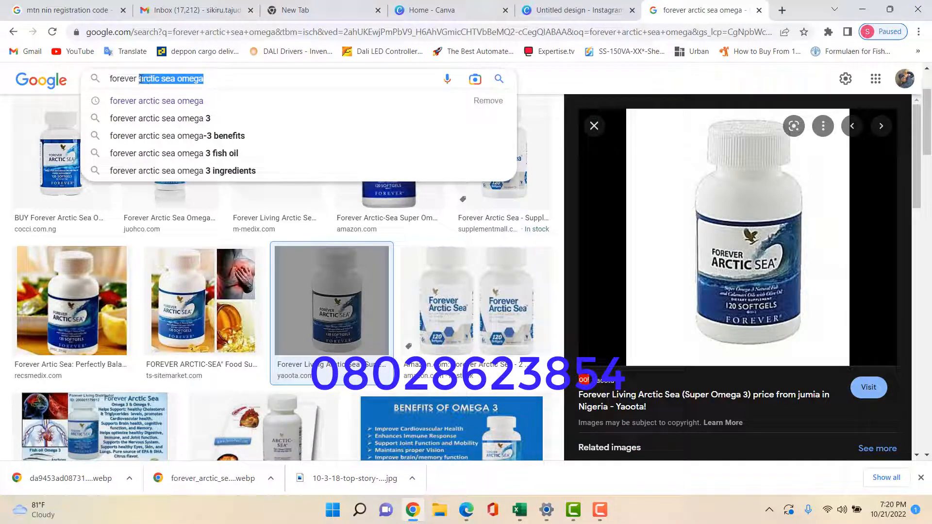
Search for 'garlic thyme' and preview the Forever Garlic-Thyme bottle photos
text(gar)
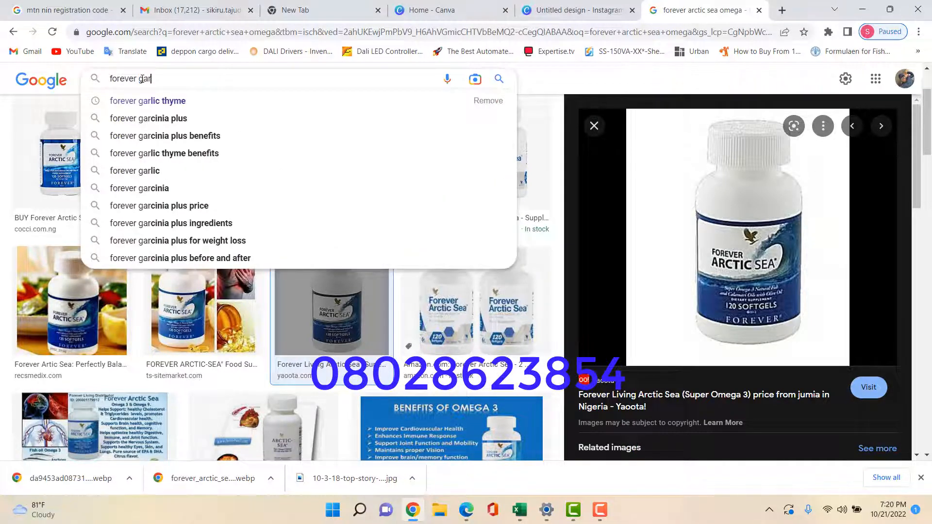
text(li)
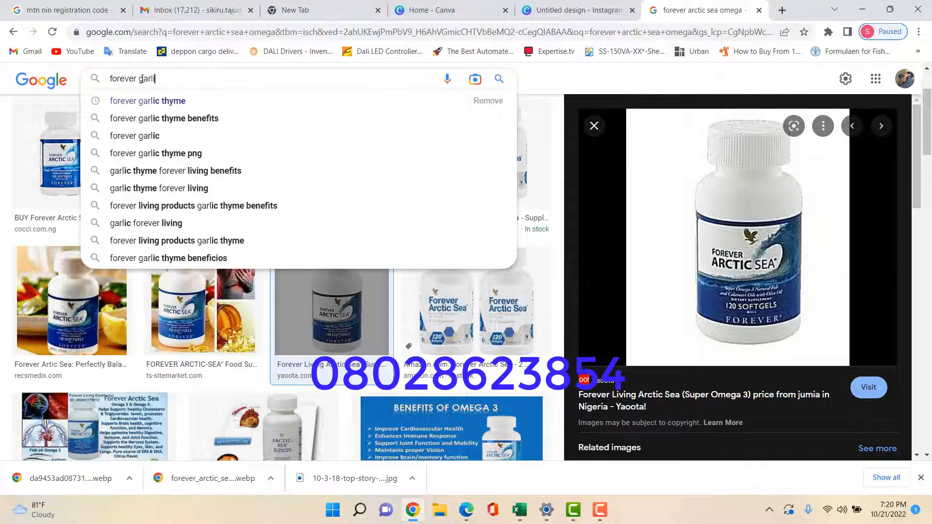
text(c)
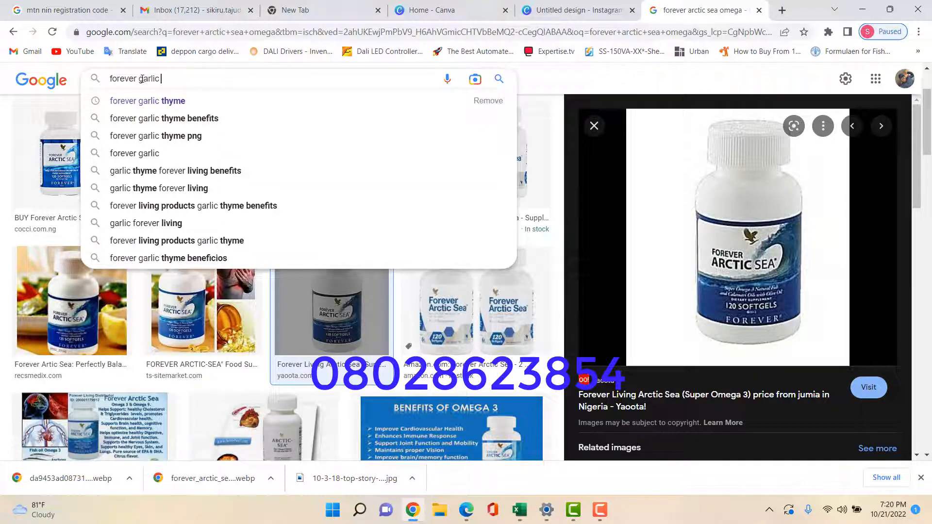
text( thym)
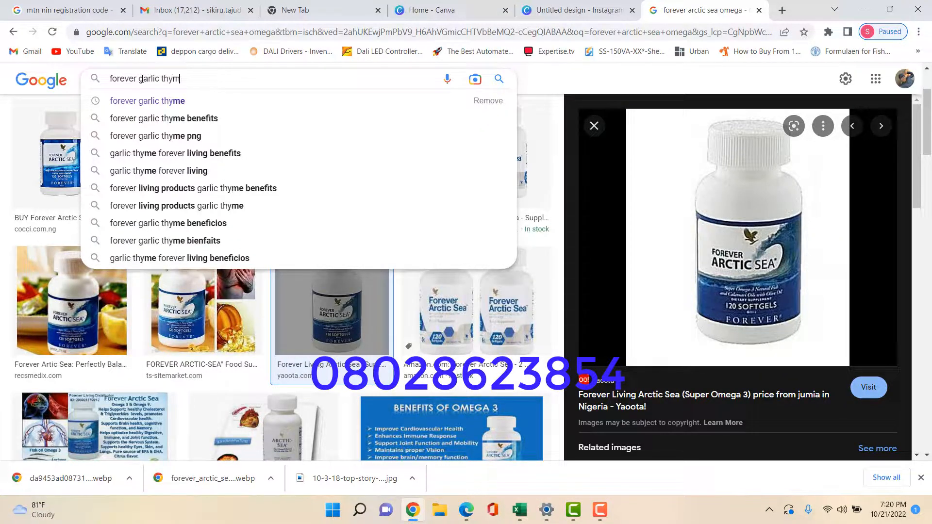
text(e)
key(Return)
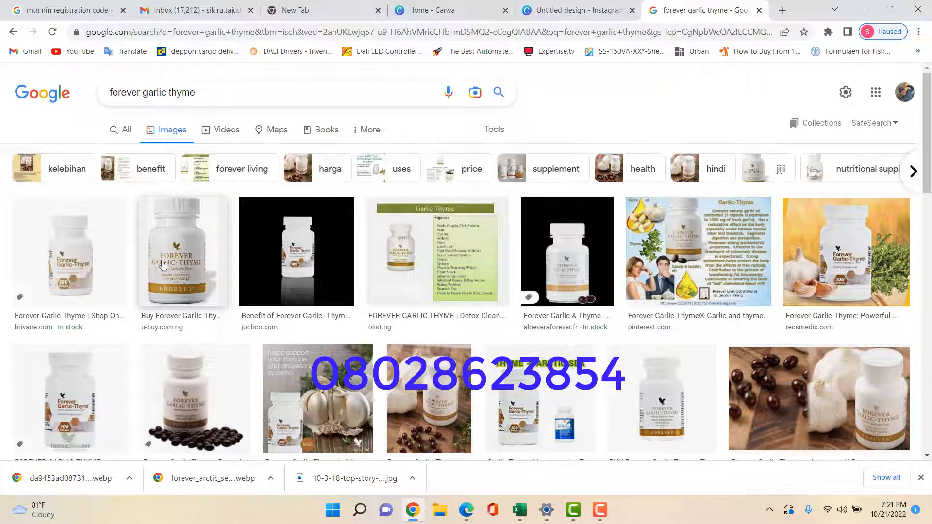
click(80, 259)
click(81, 253)
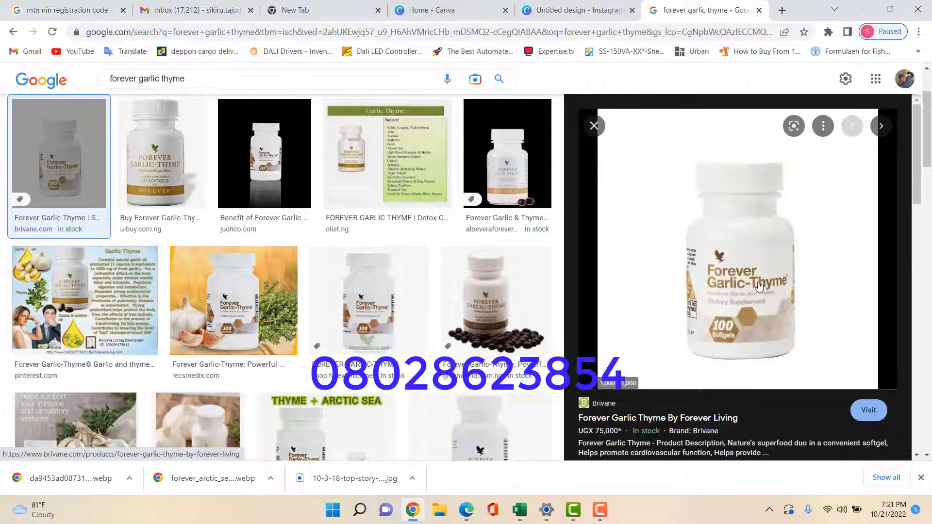
click(365, 305)
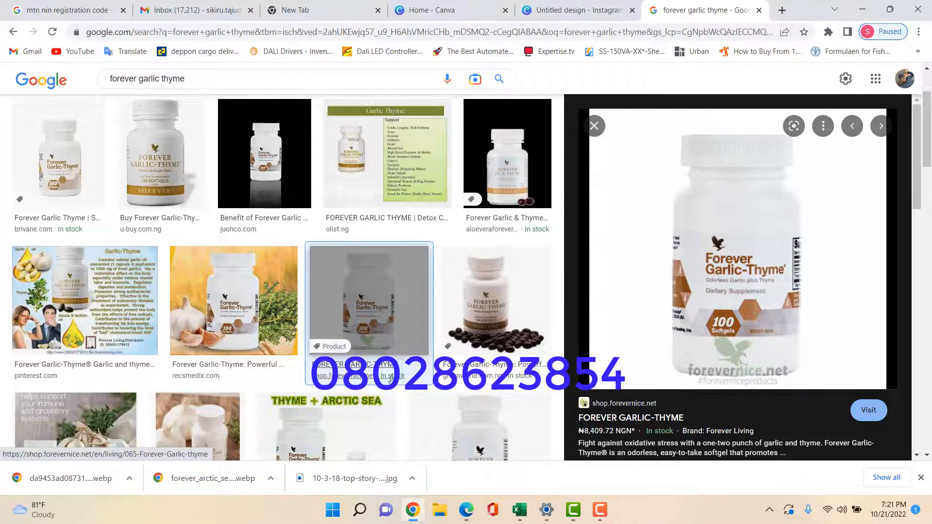
scroll(398, 349, down, 3)
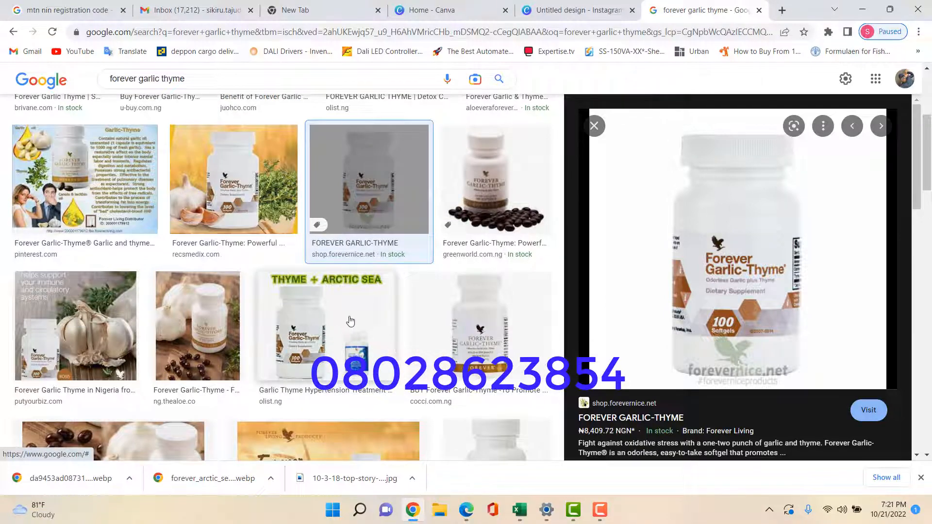
scroll(398, 350, up, 3)
click(69, 222)
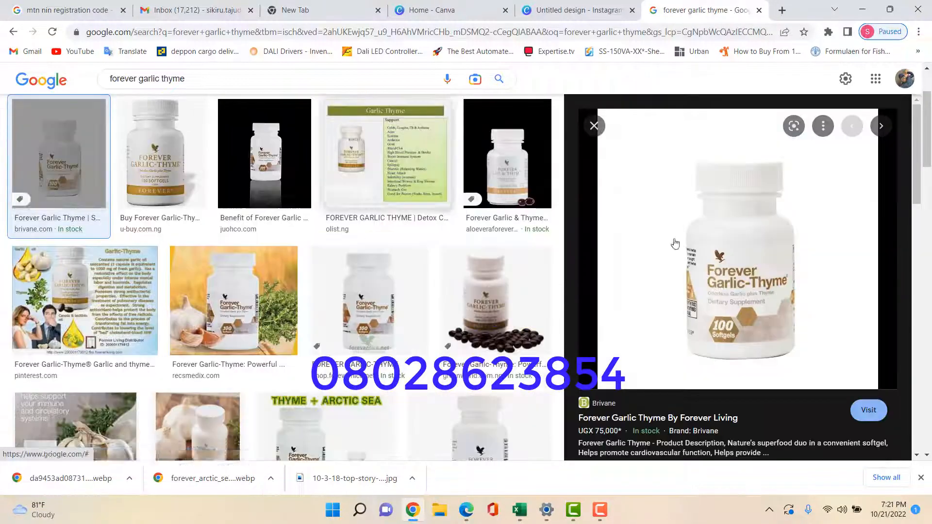
Save the Garlic-Thyme bottle photo to the Desktop (blocked as insecure) and return to Canva's home tab
right_click(727, 238)
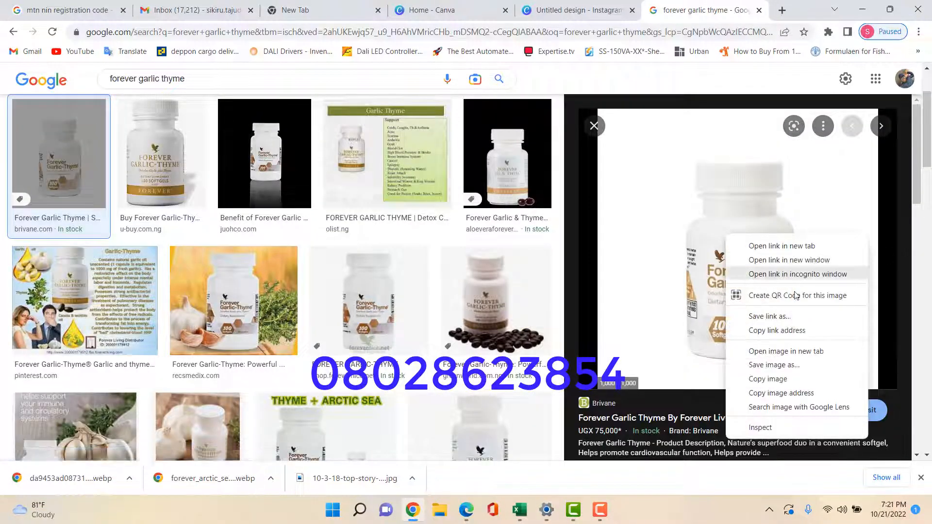
click(782, 366)
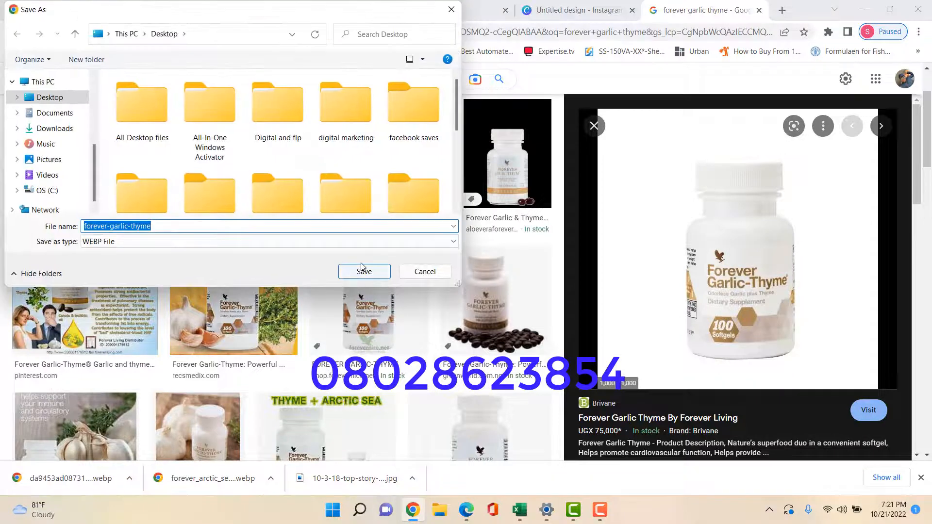
click(364, 272)
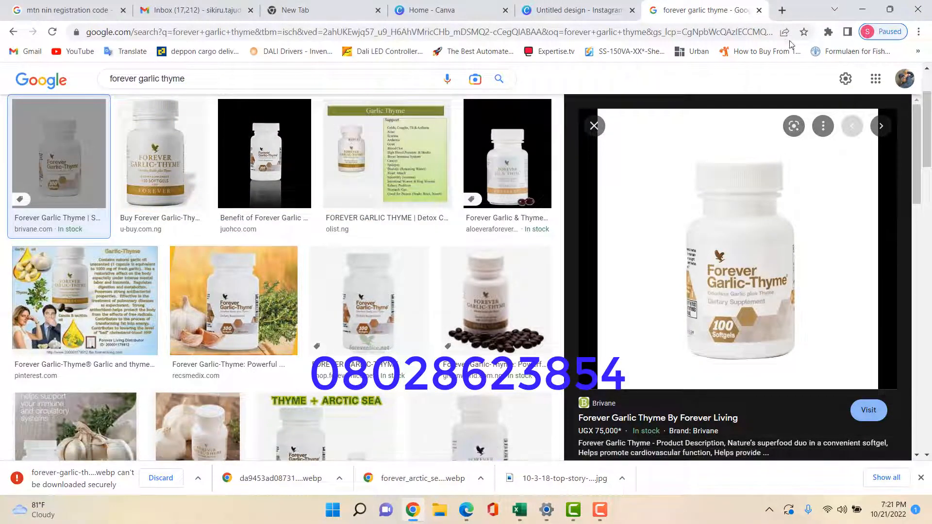
click(448, 9)
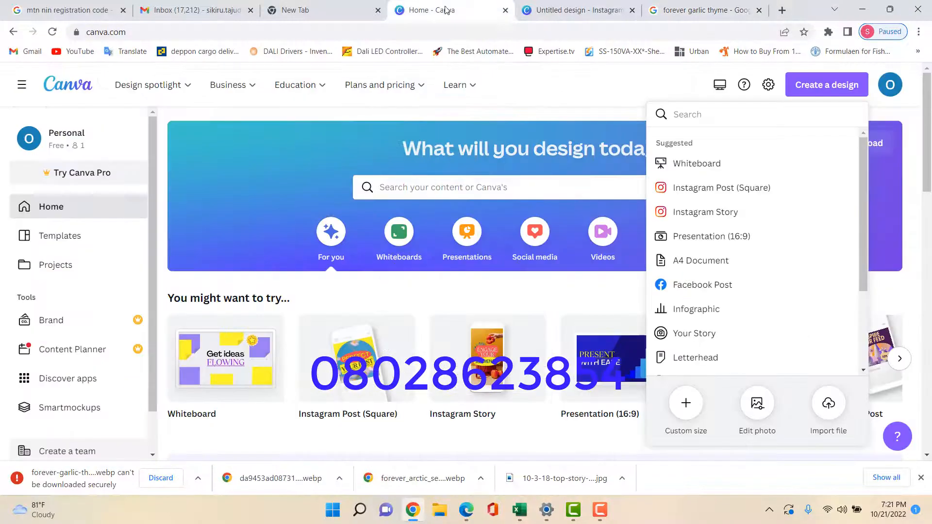
Back on the Google tab, replace the query with 'forever products for hypertension' and search
click(578, 10)
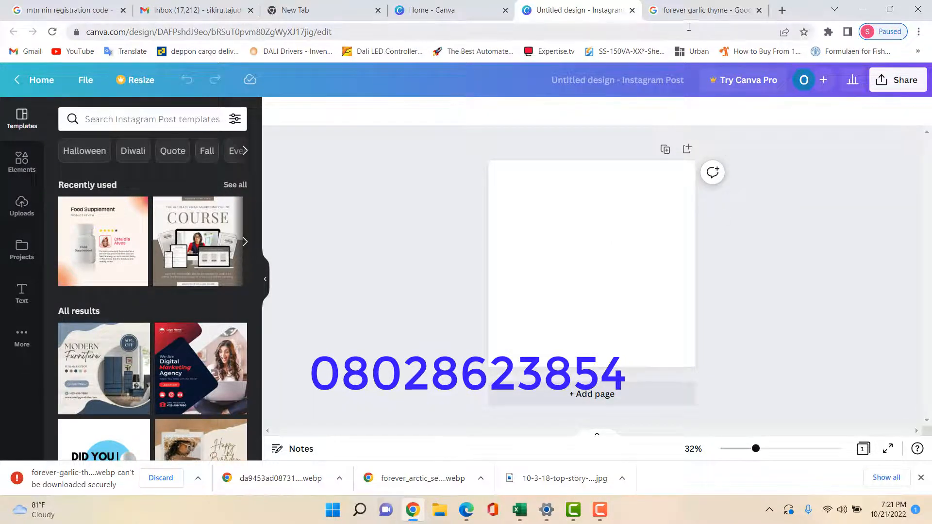
click(694, 10)
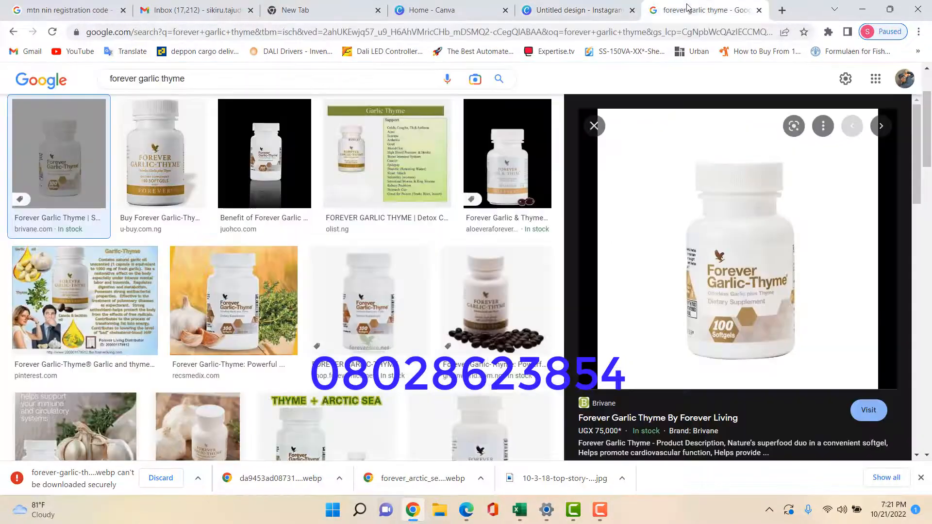
triple_click(190, 79)
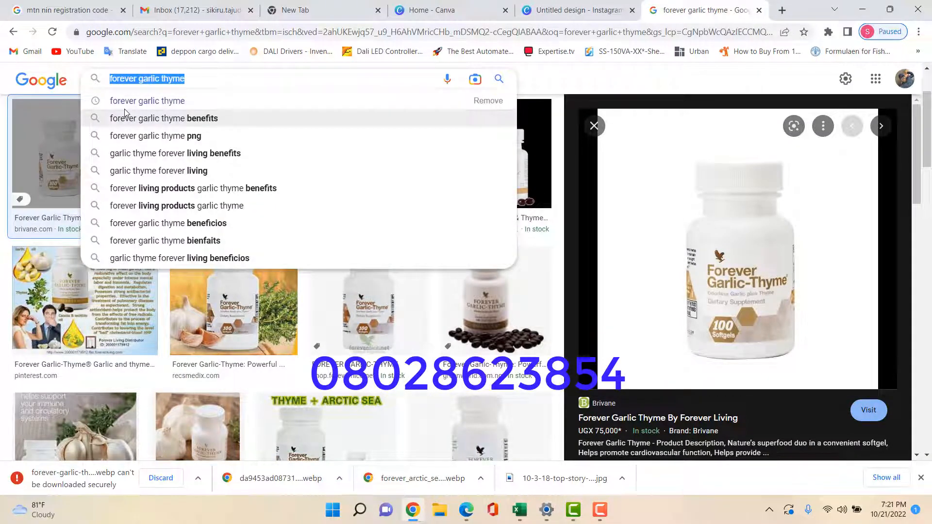
text(for)
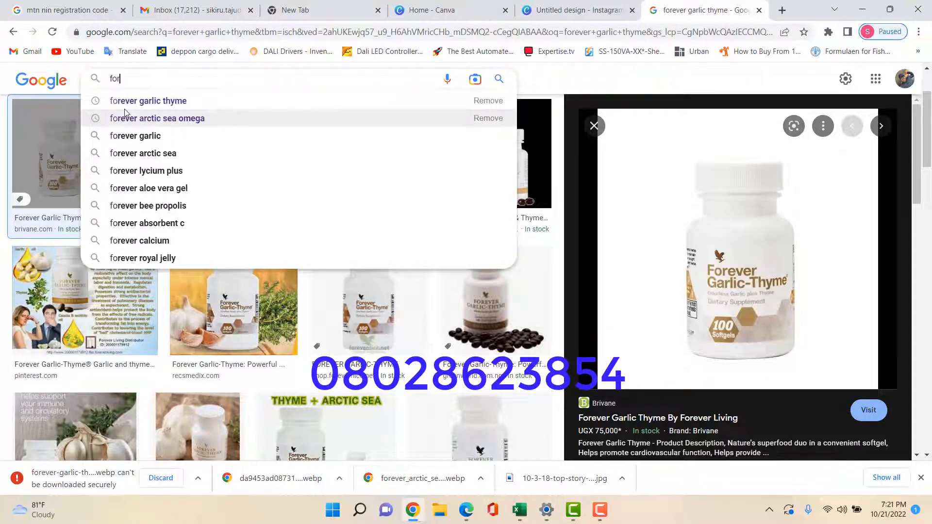
text(ever )
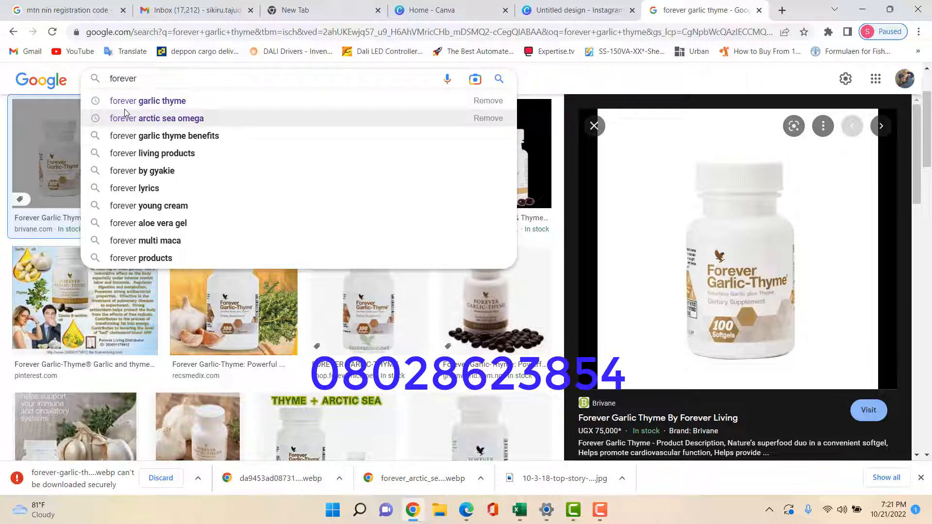
text(product)
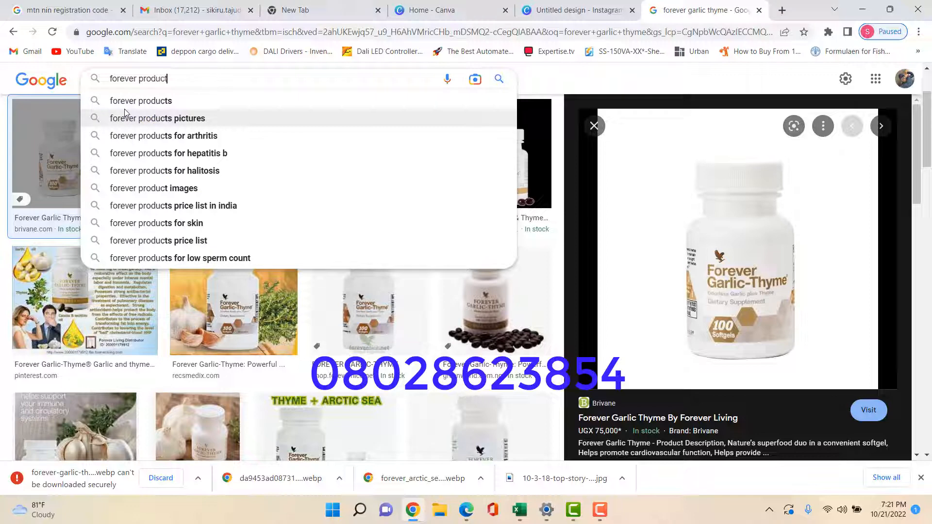
text(s for h)
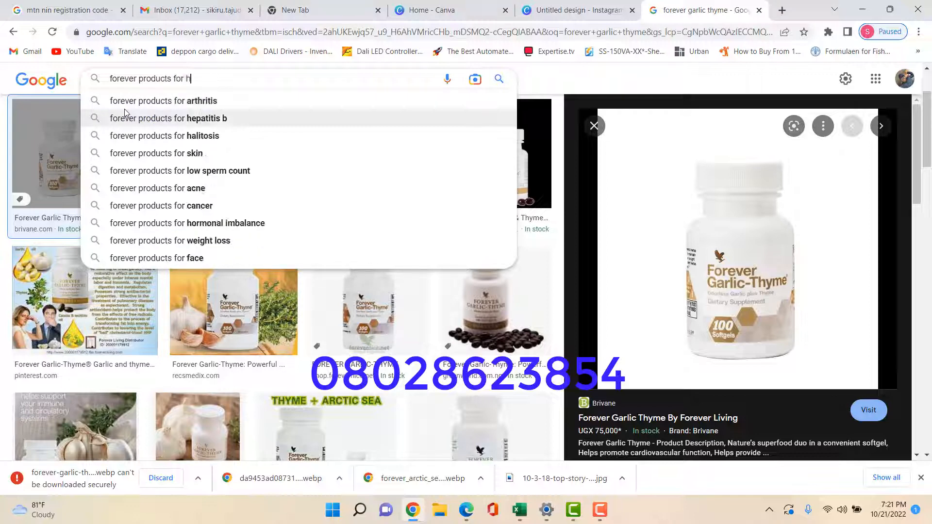
text(yperte)
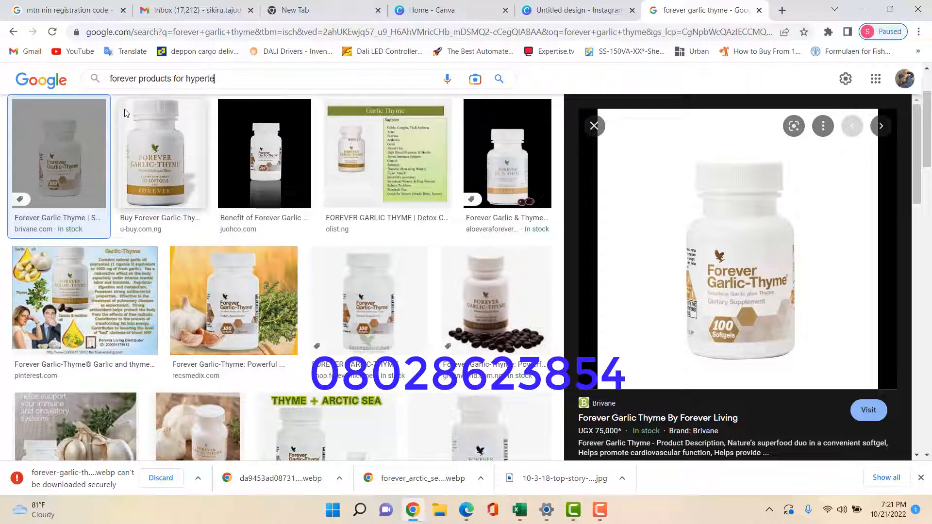
text(nsion)
key(Return)
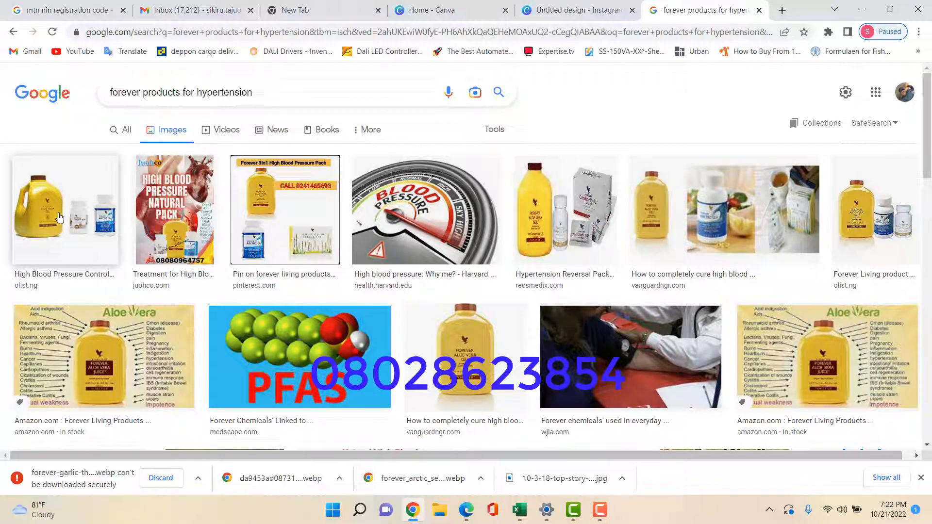
Preview the Forever Living blood pressure product photo and the related HBP Pack image
click(883, 222)
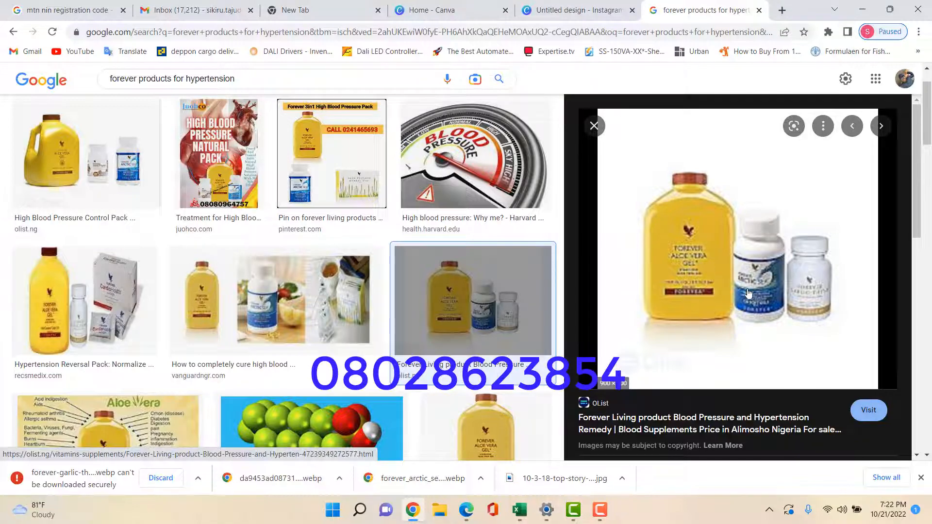
scroll(785, 297, down, 3)
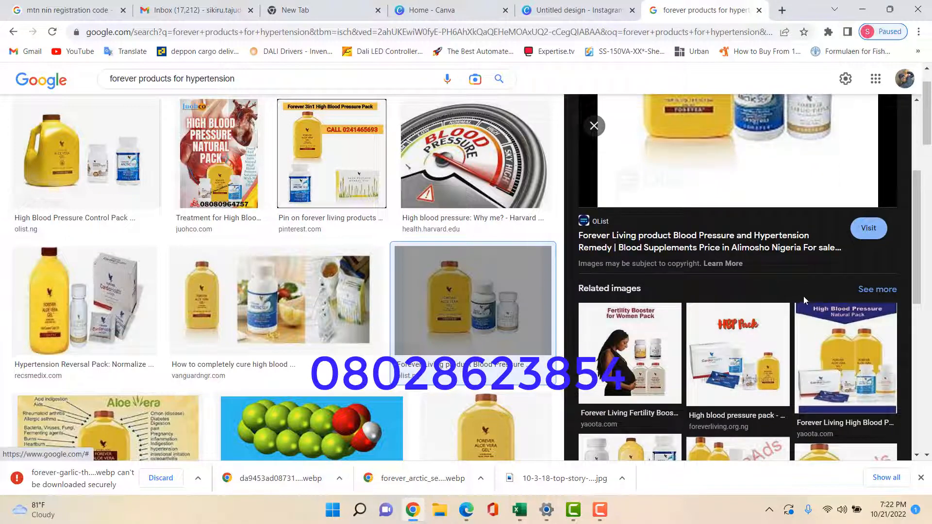
scroll(804, 300, down, 4)
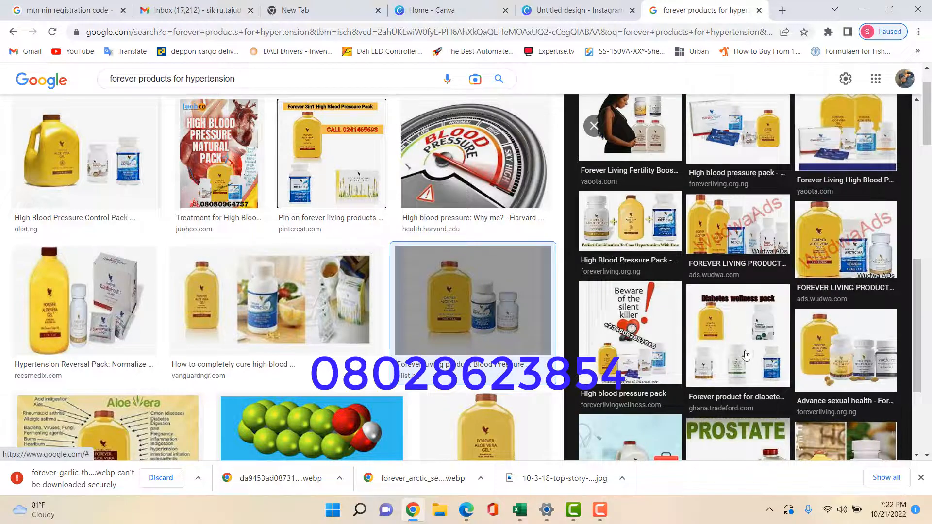
scroll(731, 354, up, 3)
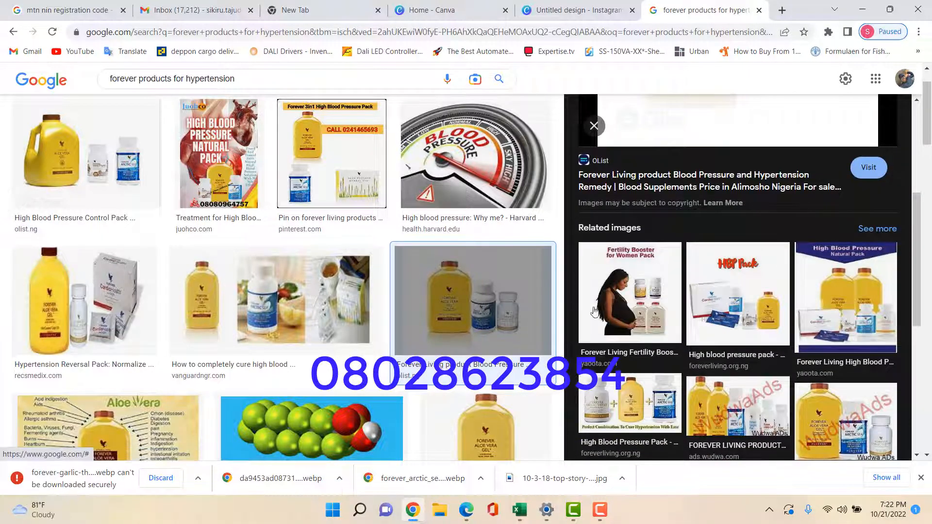
click(752, 308)
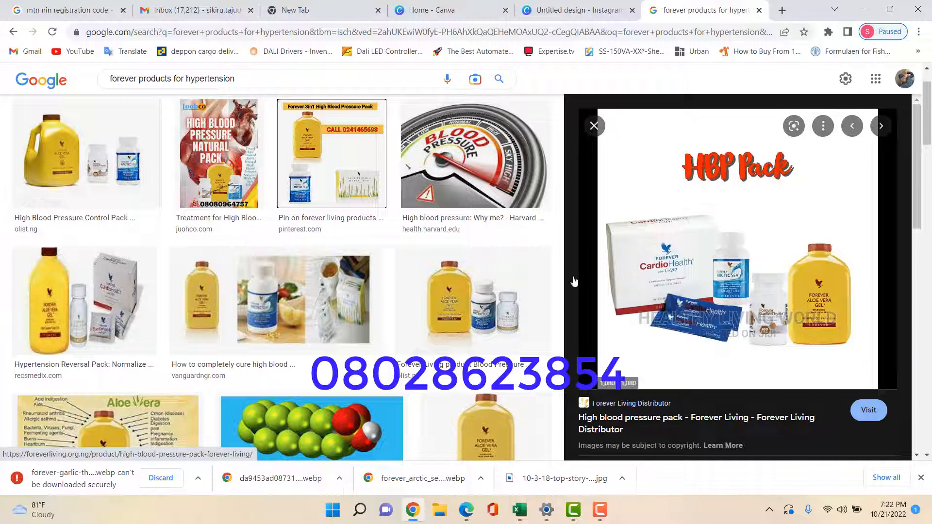
Save the High Blood Pressure Control Pack photo to the Desktop as 17bh5wel27lt.jpg
click(73, 163)
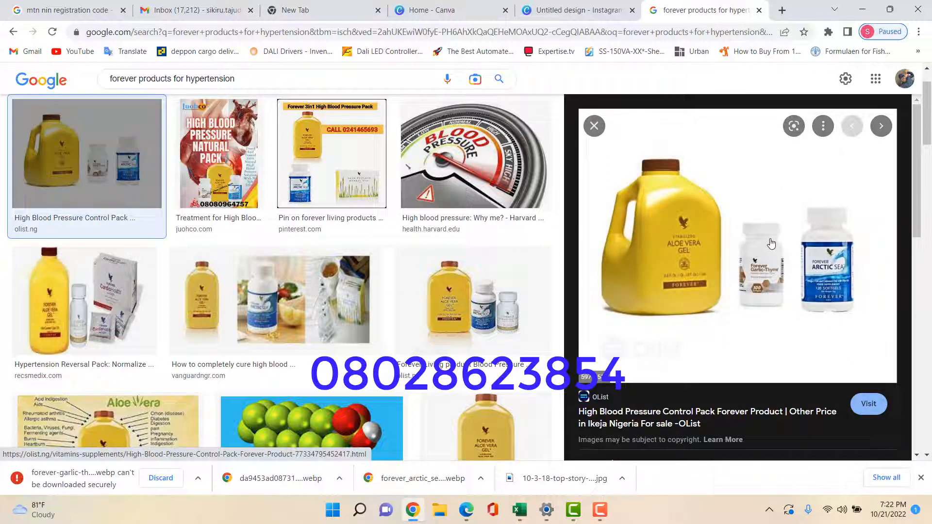
right_click(695, 224)
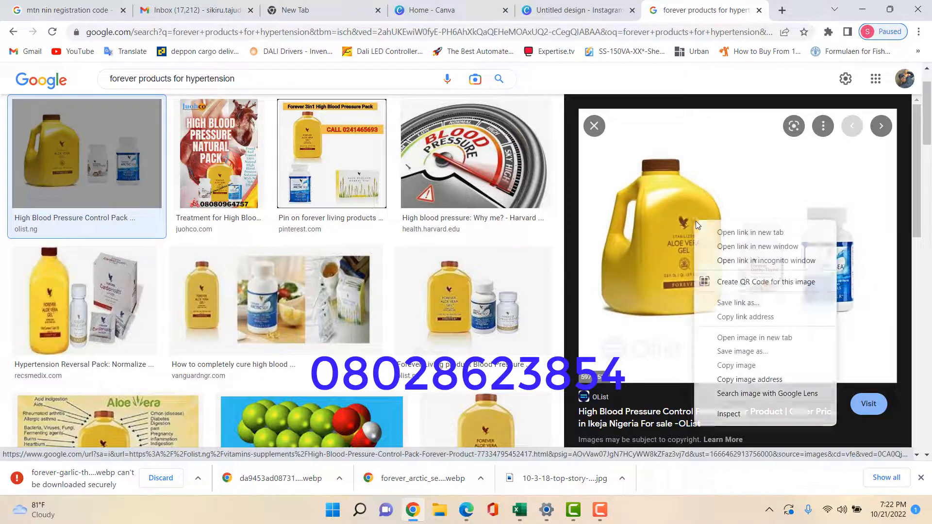
click(745, 354)
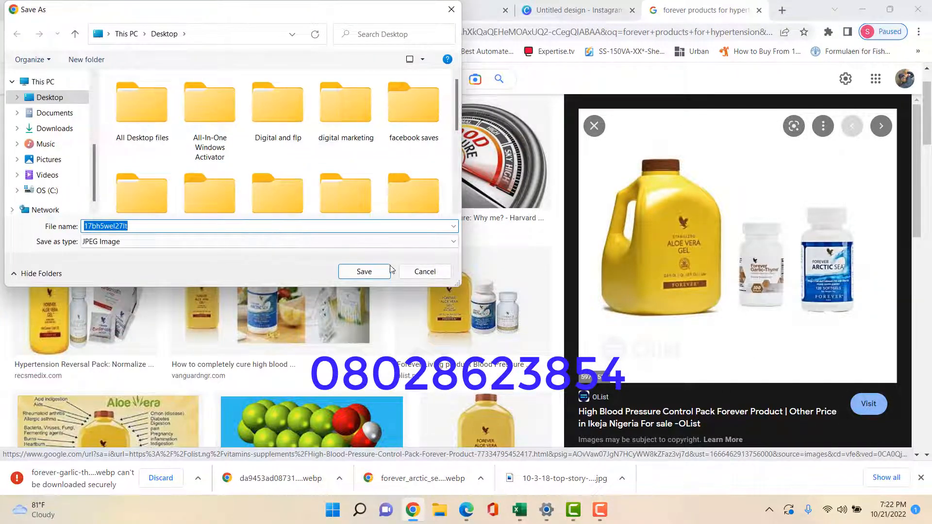
click(365, 273)
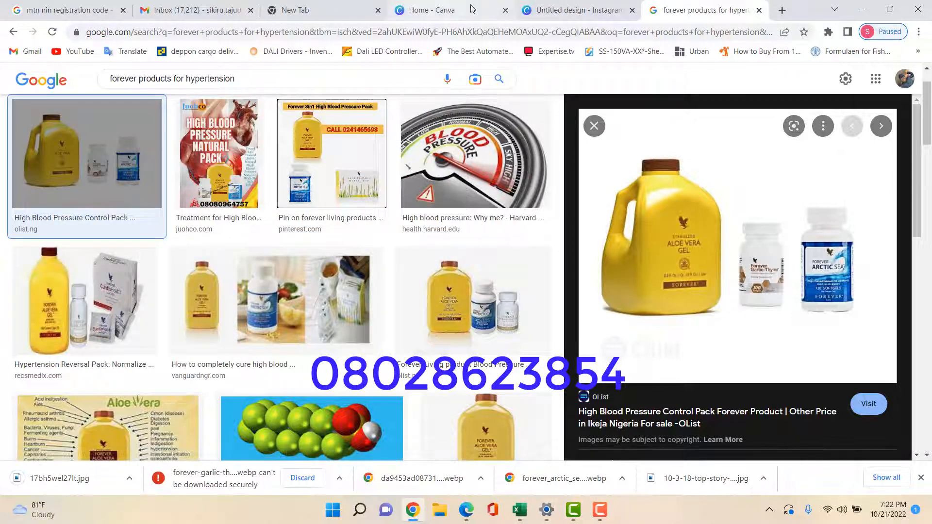
Upload the downloaded image 17bh5wel27lt into the Canva design's uploads
click(550, 9)
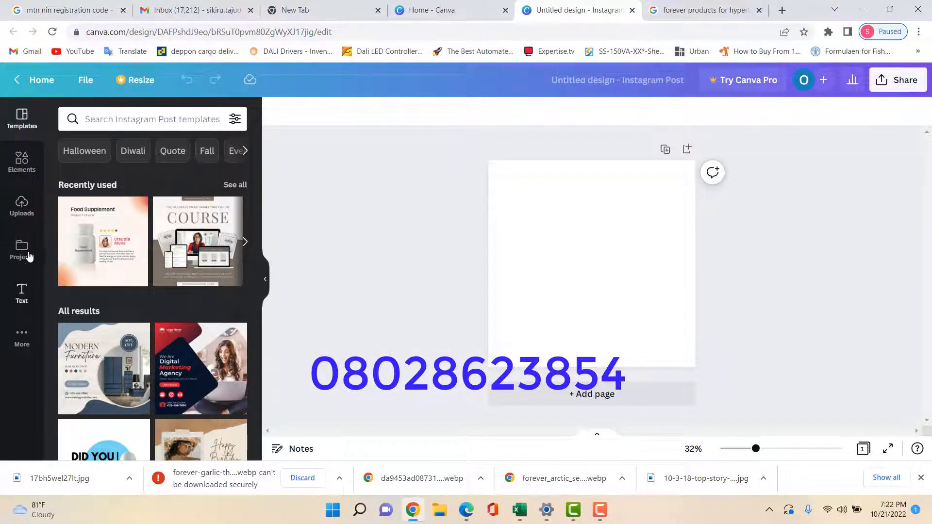
click(22, 206)
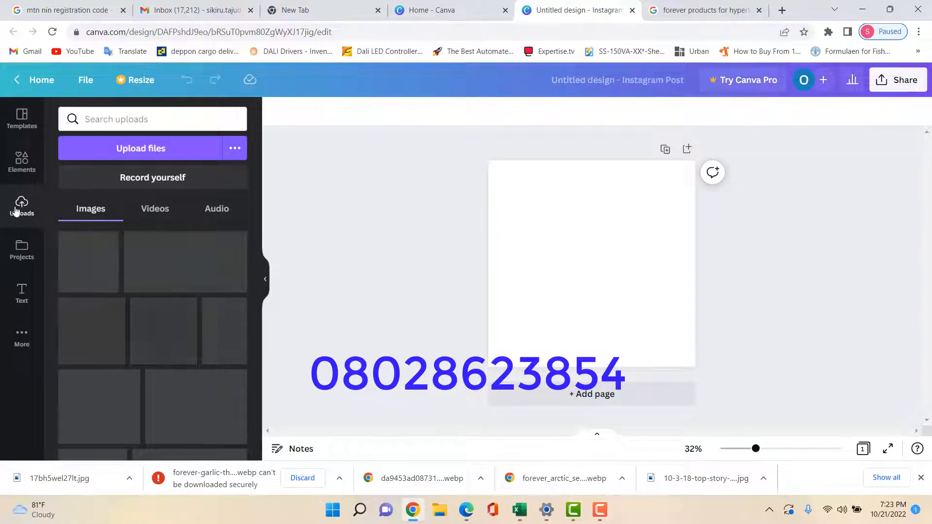
click(140, 157)
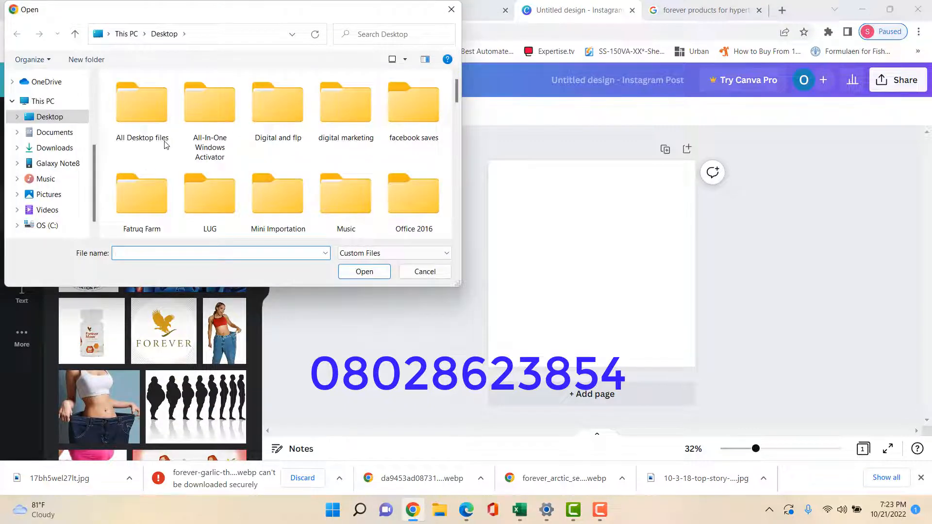
drag(459, 90, 468, 121)
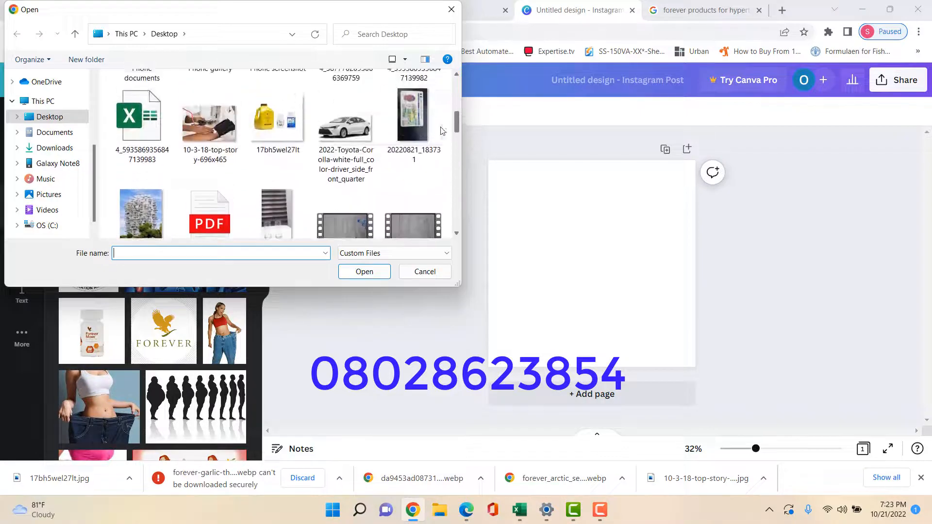
click(293, 126)
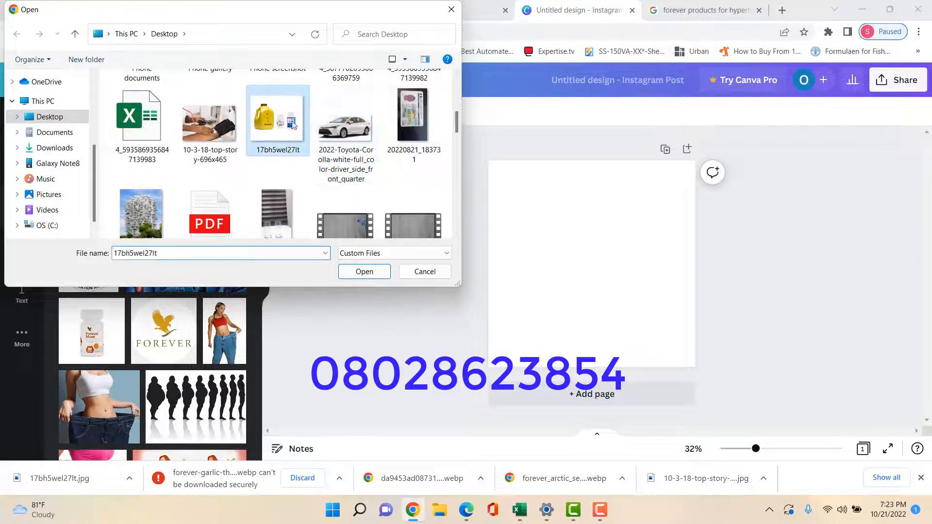
click(364, 271)
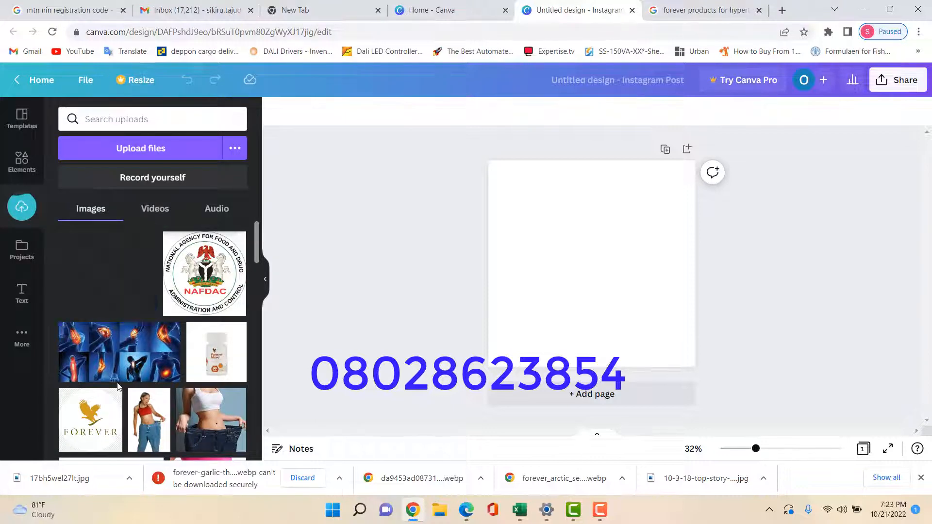
Add the products image to the post, shrink it and place it upper right
click(104, 283)
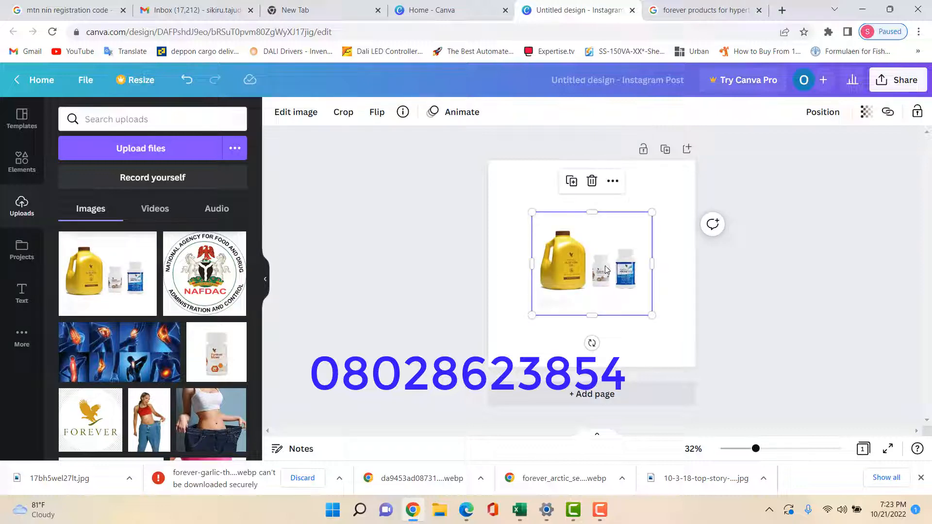
drag(603, 271, 639, 224)
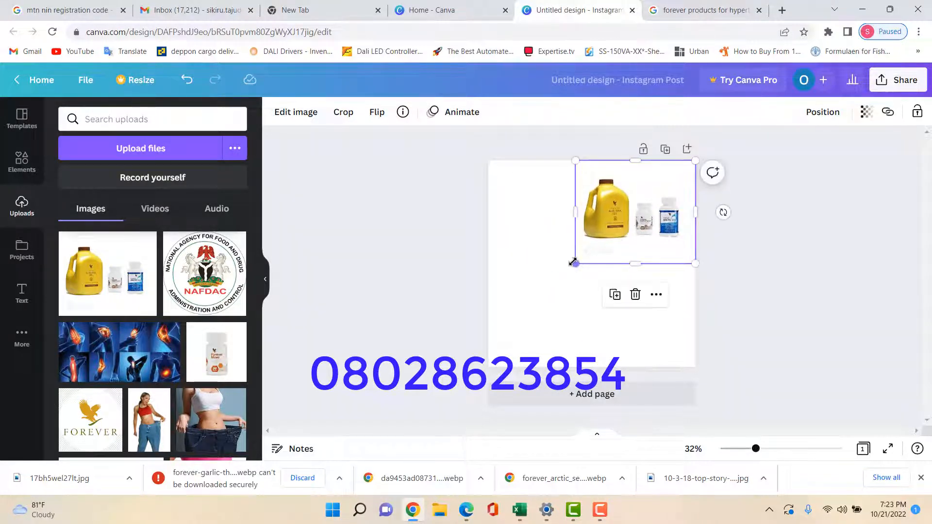
drag(576, 262, 608, 240)
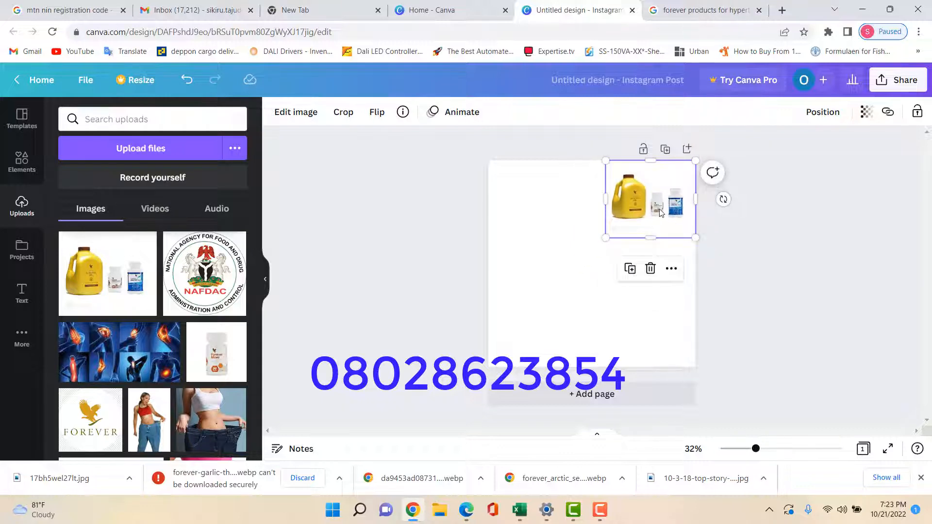
drag(659, 208, 645, 243)
click(738, 323)
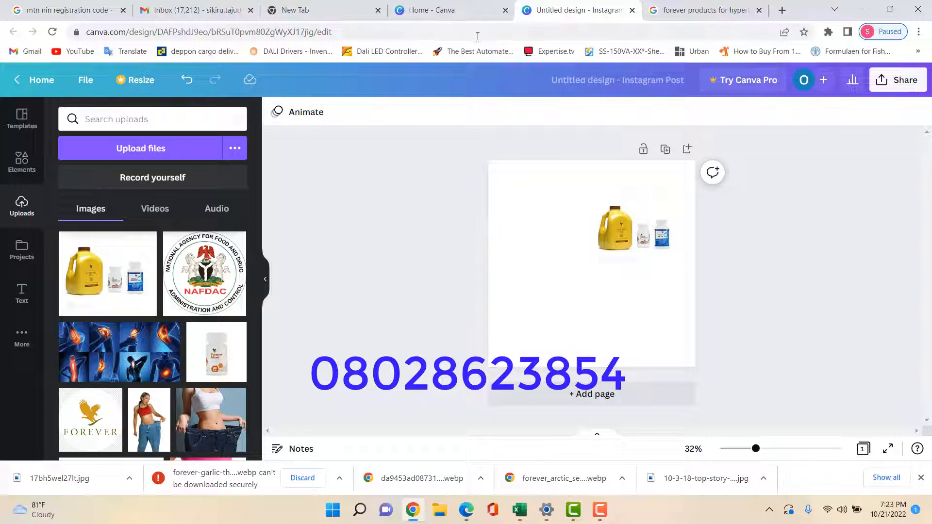
Upload 10-3-18-top-story-696x465 from the Desktop into Canva's uploads
click(119, 151)
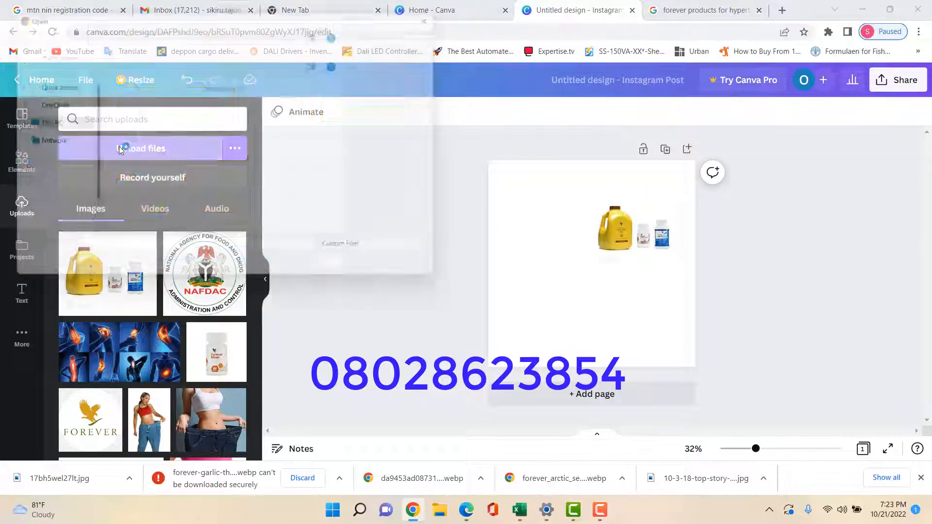
drag(458, 88, 457, 116)
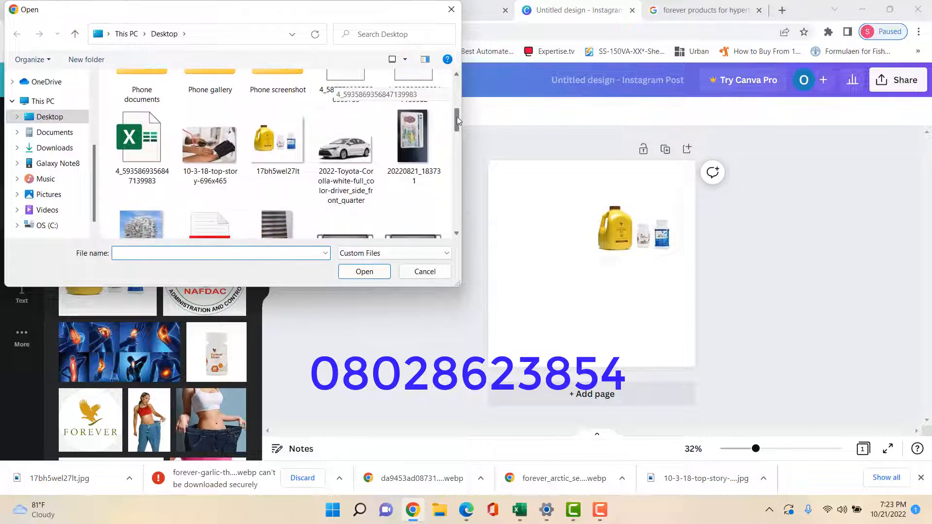
click(216, 142)
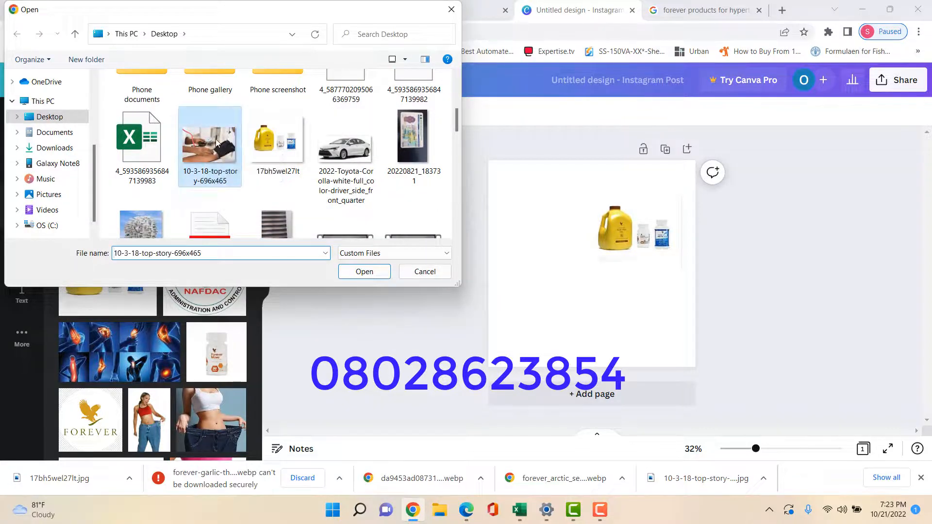
click(367, 274)
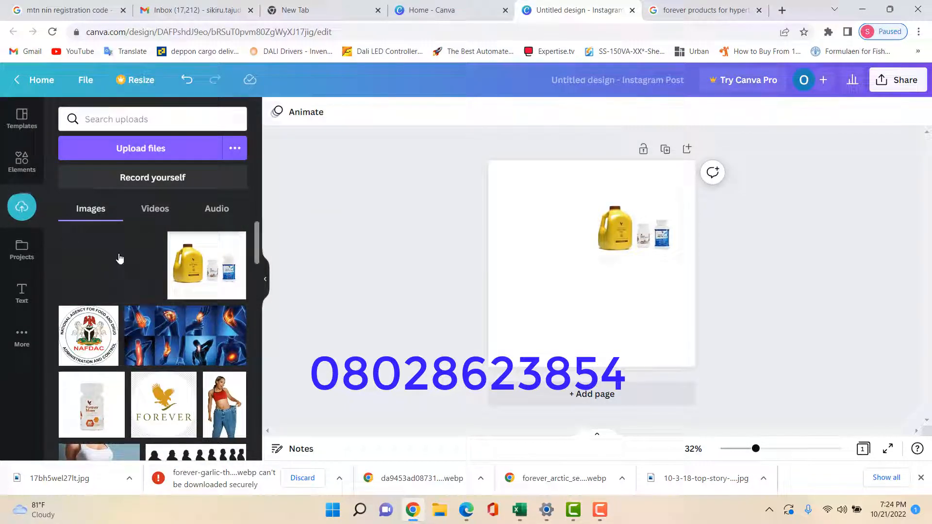
Add the blood-pressure photo and stretch it across the page top from the top-left corner
click(107, 273)
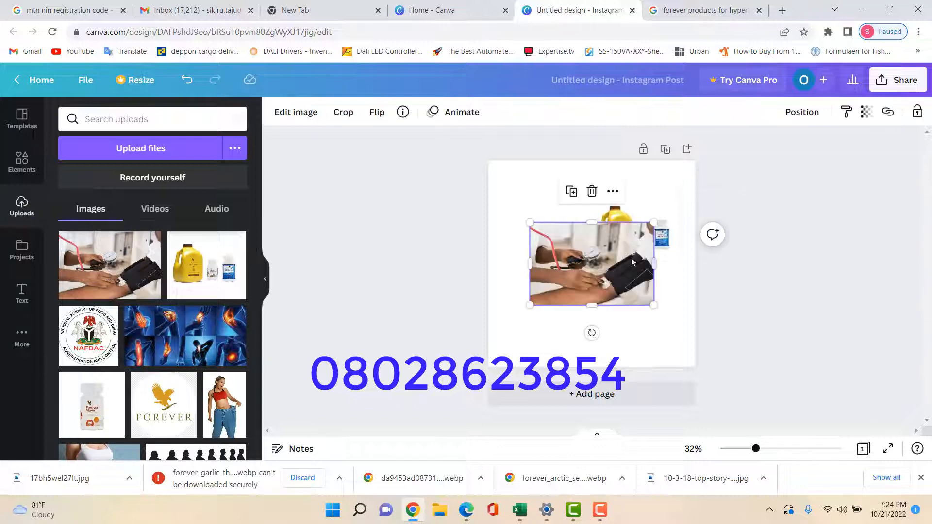
drag(631, 267, 598, 251)
drag(598, 246, 598, 242)
drag(620, 280, 596, 263)
click(721, 314)
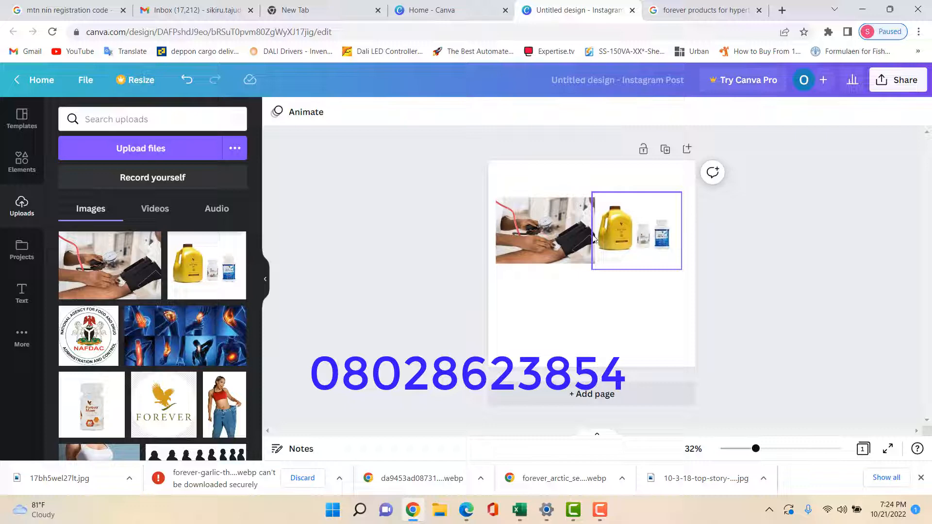
drag(633, 227, 622, 299)
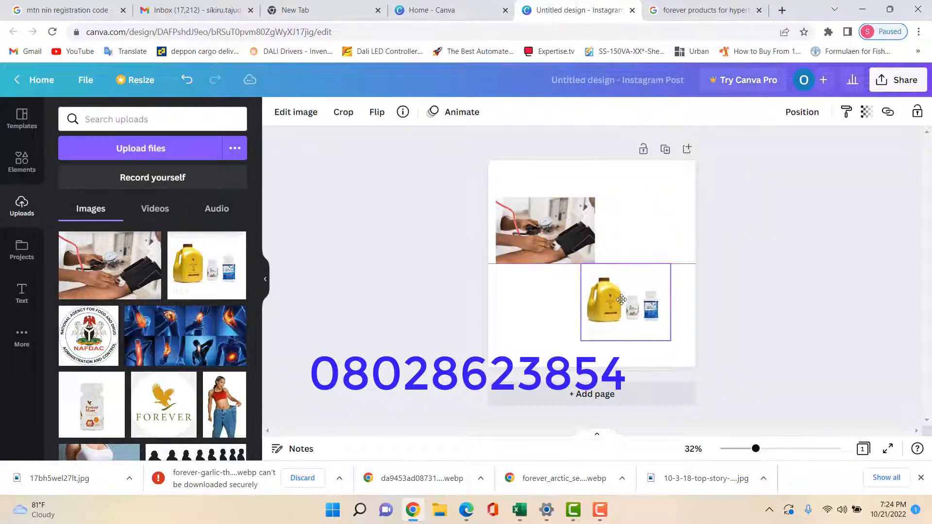
drag(552, 214, 544, 177)
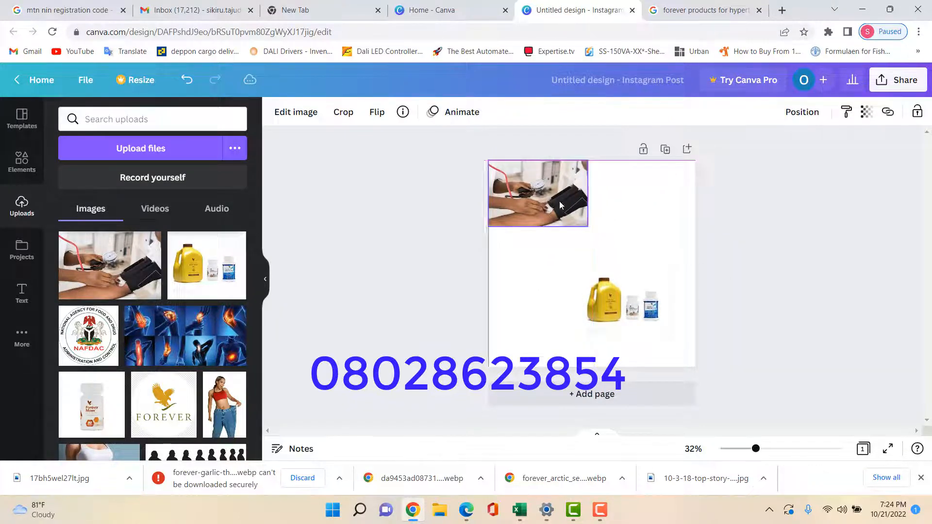
drag(592, 224, 718, 258)
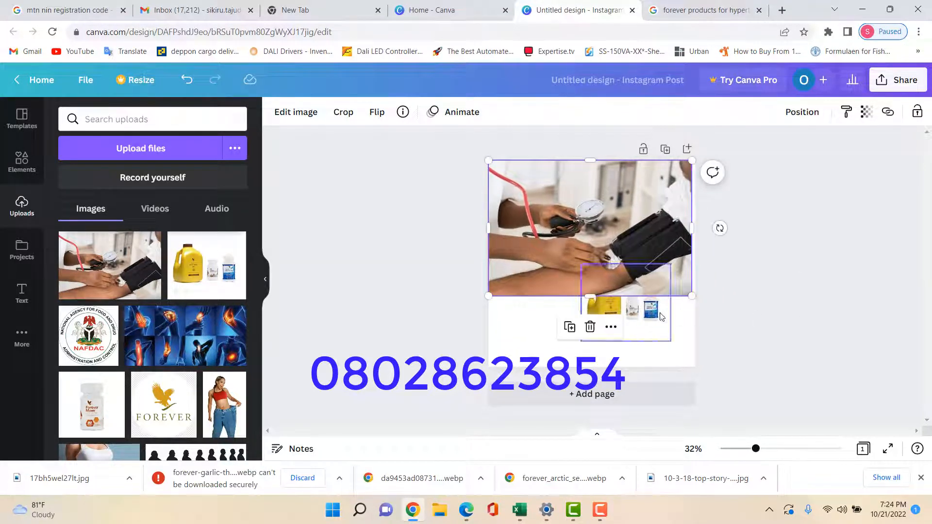
Place the products image over the photo's upper right and send the photo backward
drag(649, 325, 561, 345)
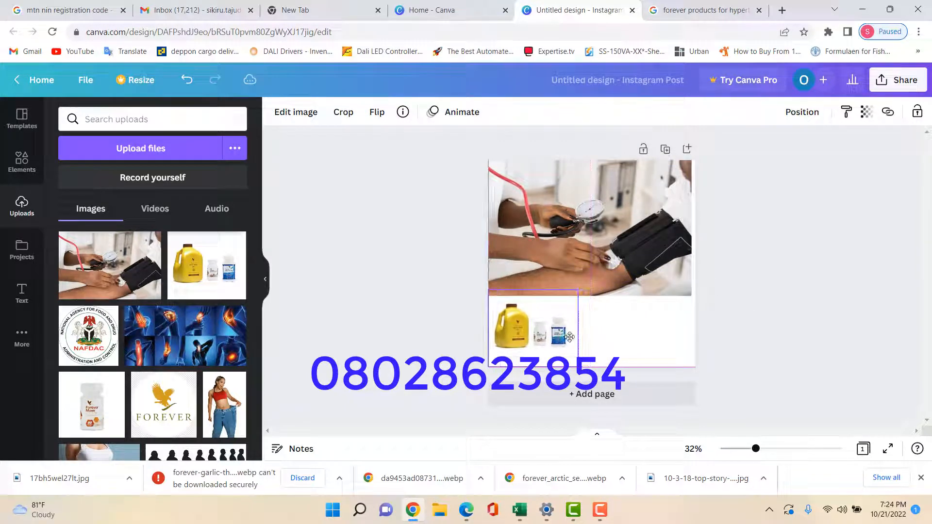
click(867, 324)
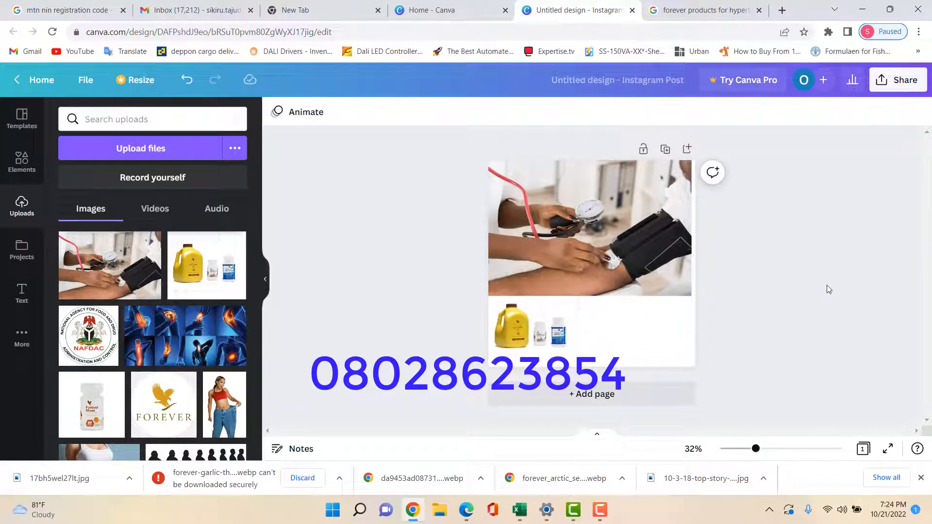
drag(540, 346, 654, 217)
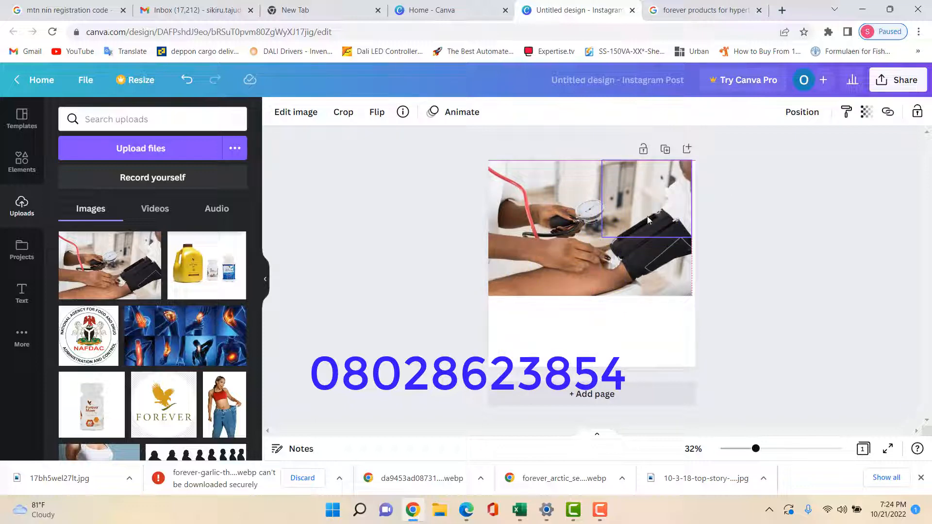
right_click(633, 193)
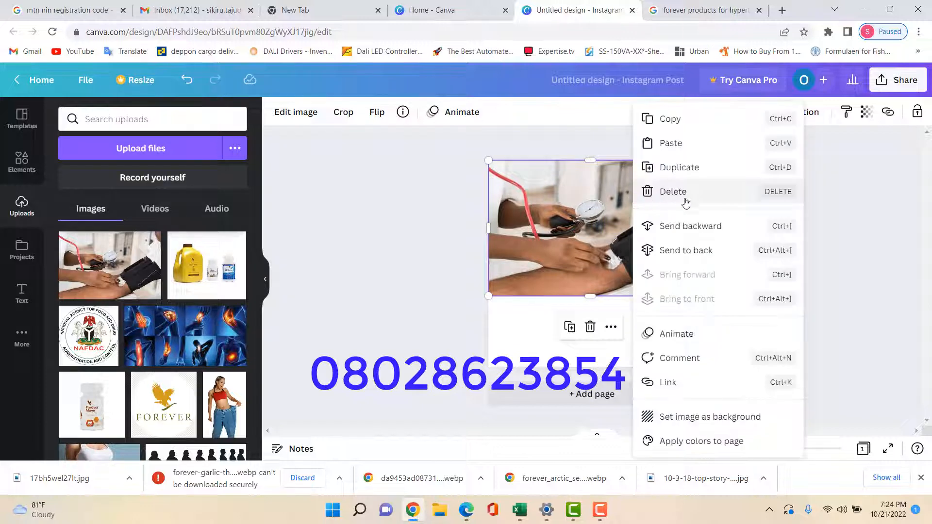
click(691, 227)
click(886, 284)
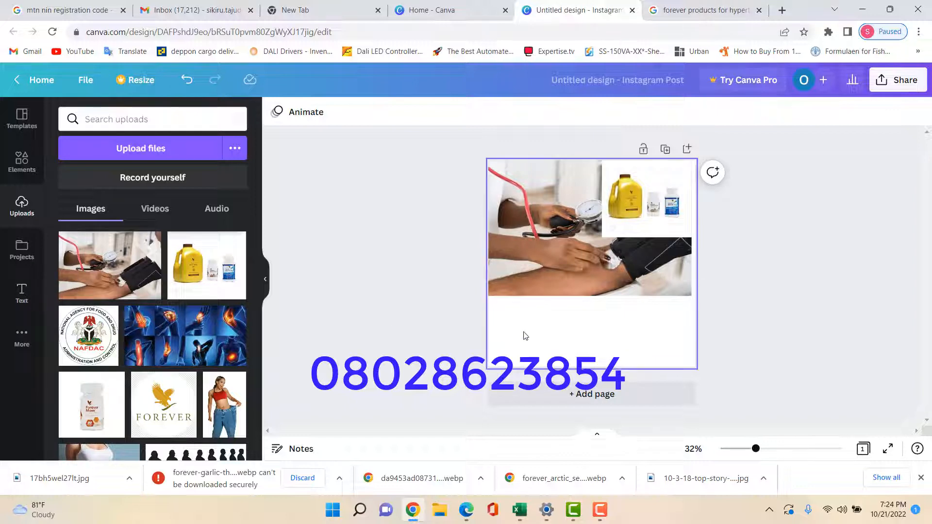
Add a subheading below the photo reading 'Reverse That High BP Naturally' and select it
click(21, 291)
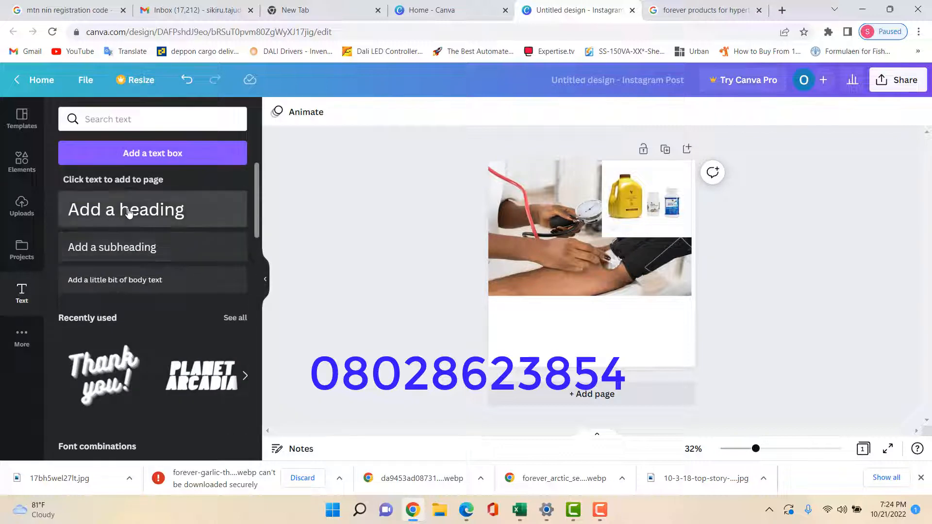
click(107, 248)
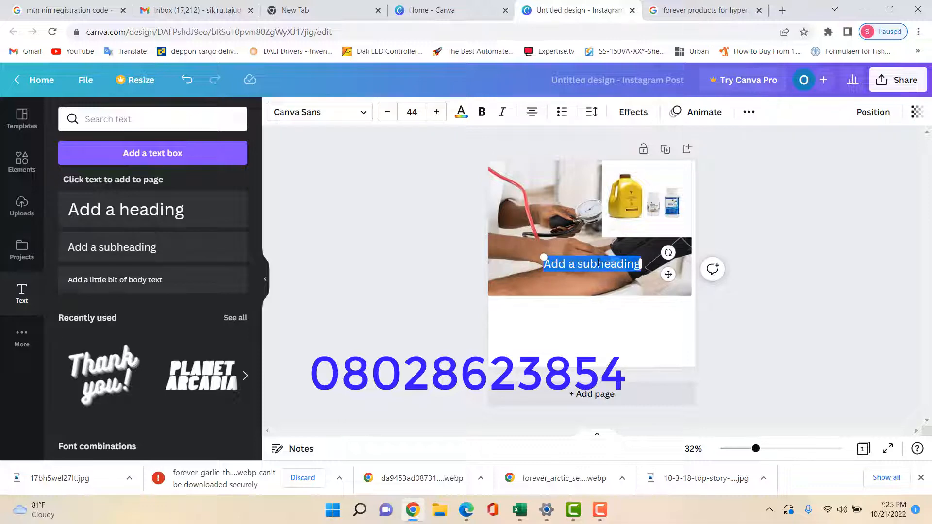
drag(621, 257, 607, 308)
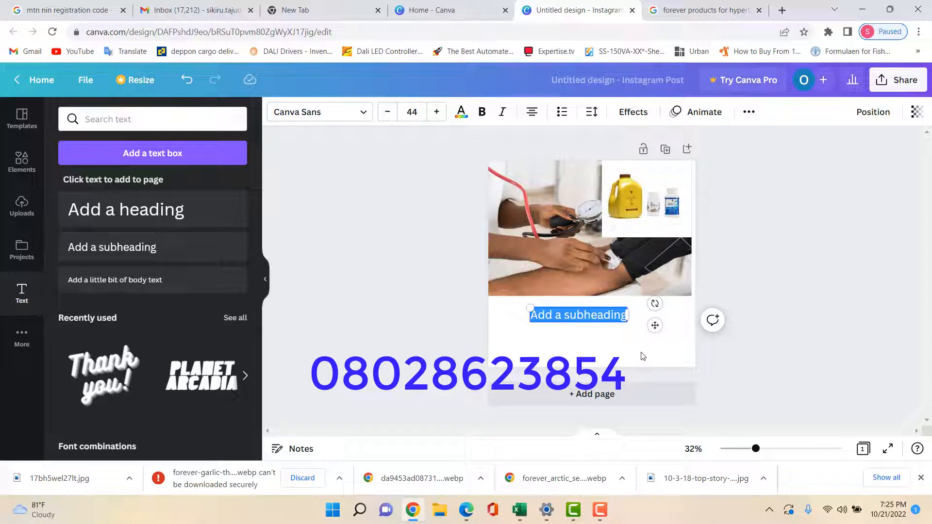
text(H)
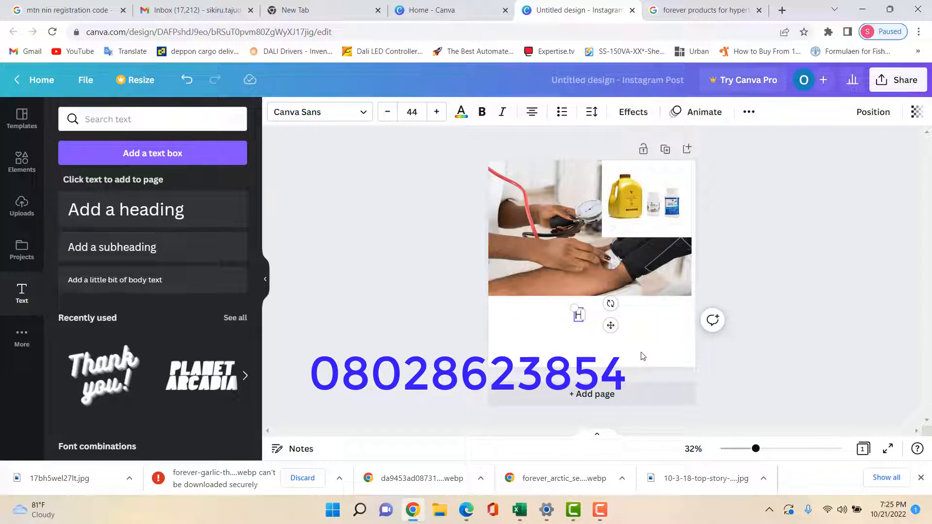
text(igh)
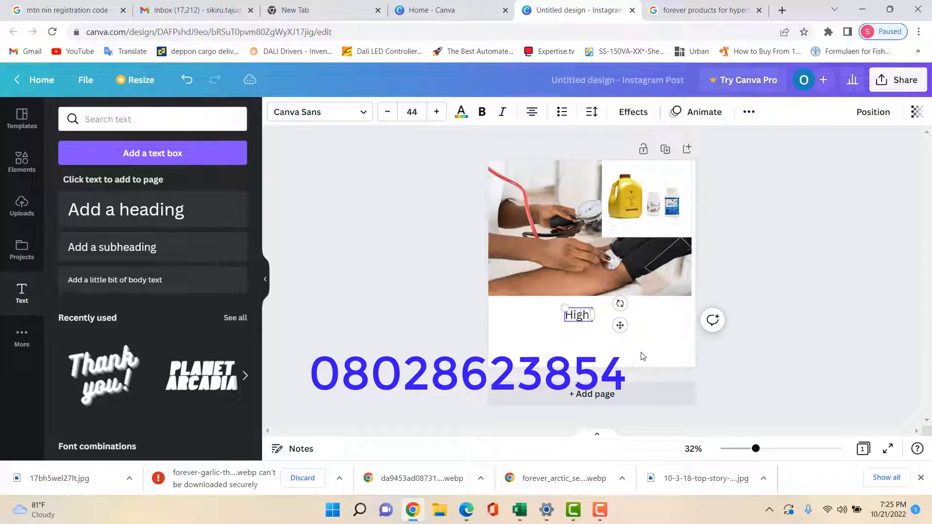
text( BP)
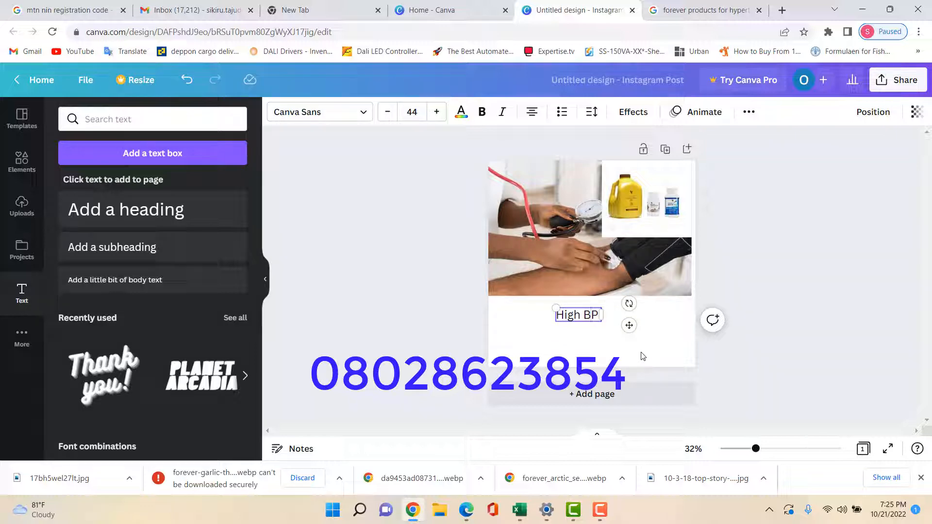
key(Home)
text(R)
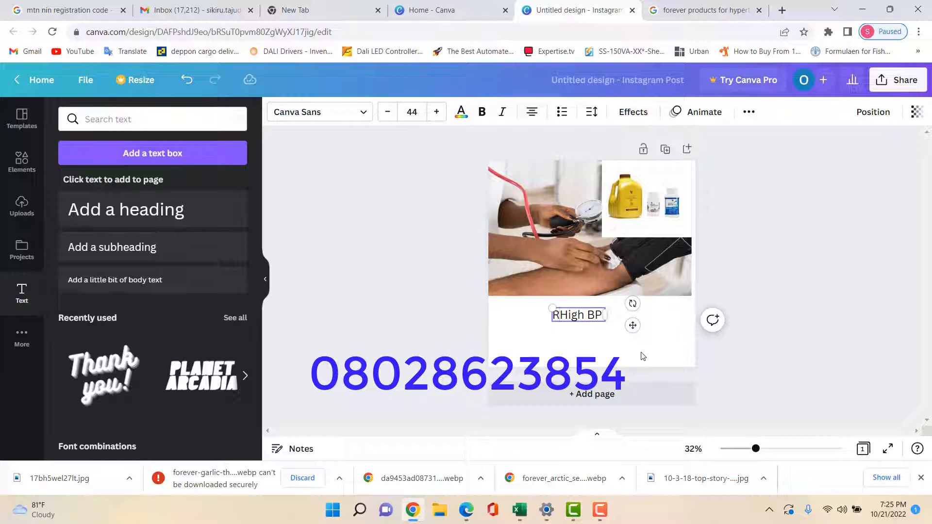
text(everse )
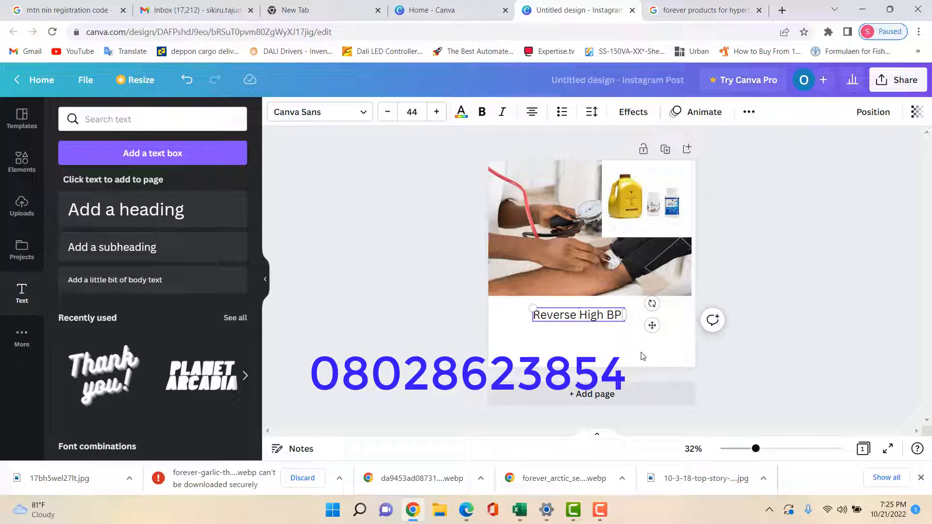
text(That)
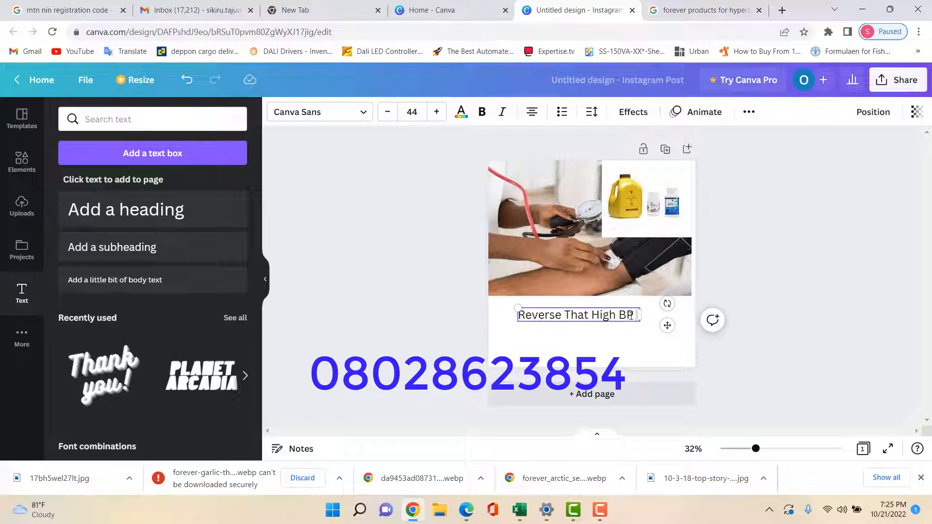
text(Naturally)
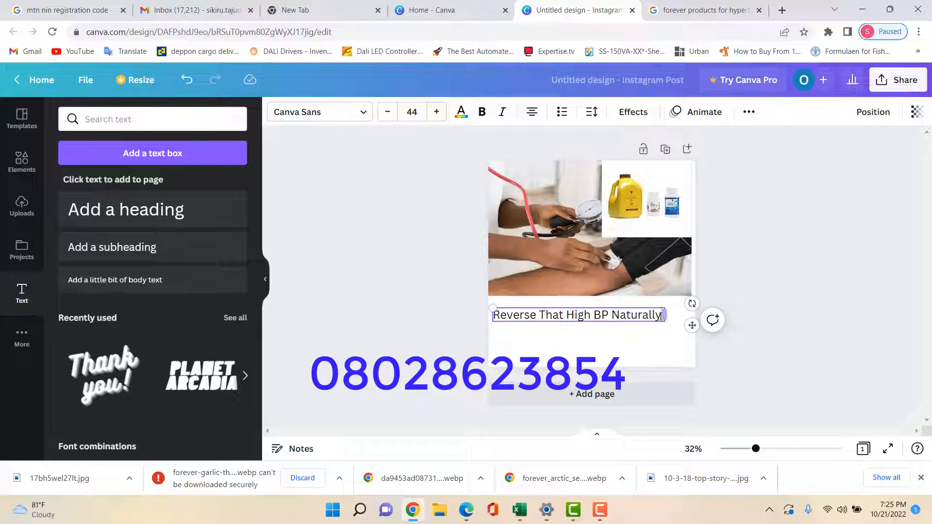
drag(660, 316, 492, 315)
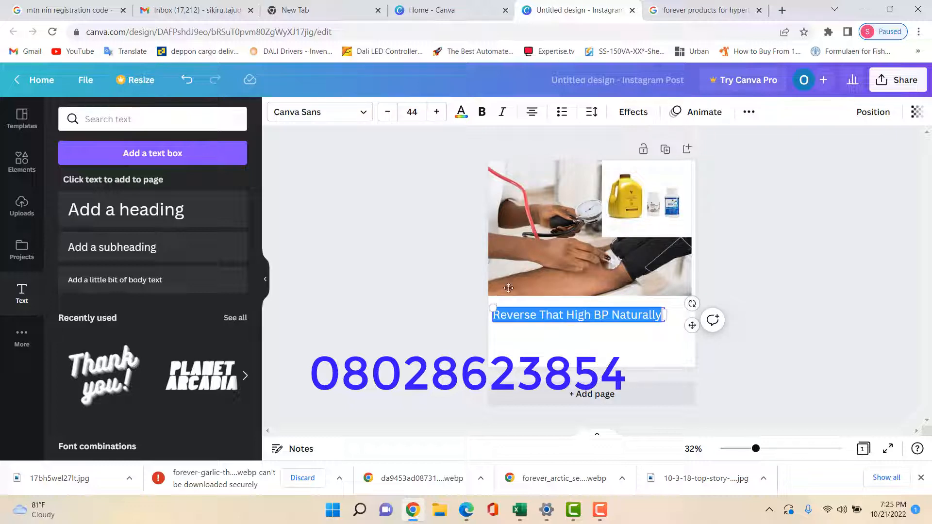
Make the headline bold and red, and centre it beneath the photo
click(483, 111)
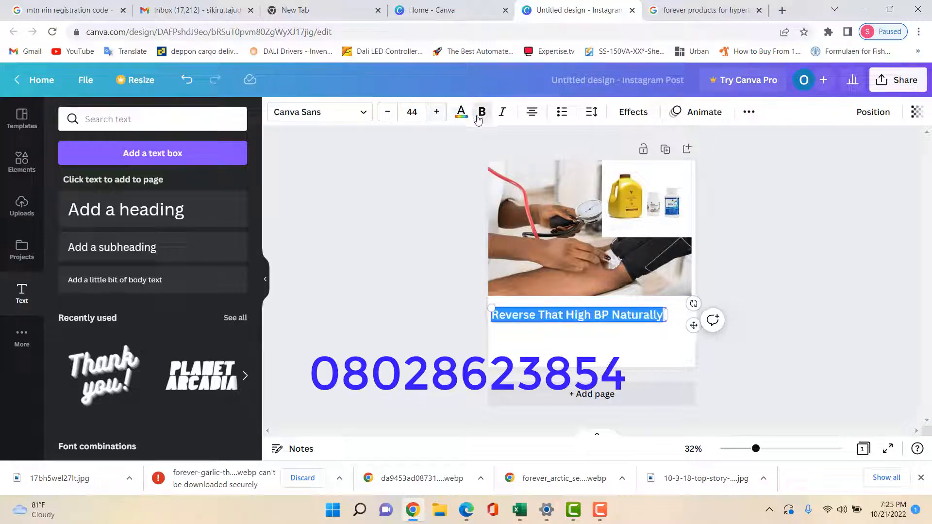
click(462, 113)
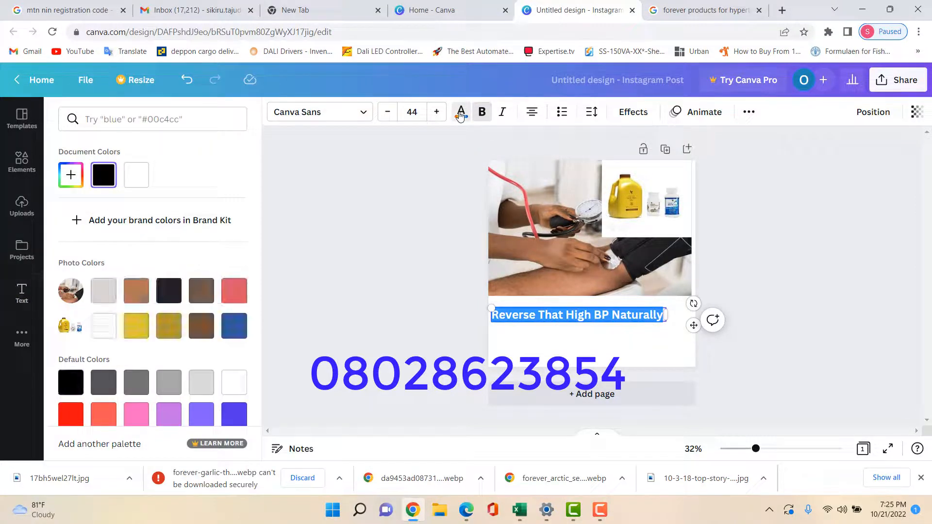
click(68, 415)
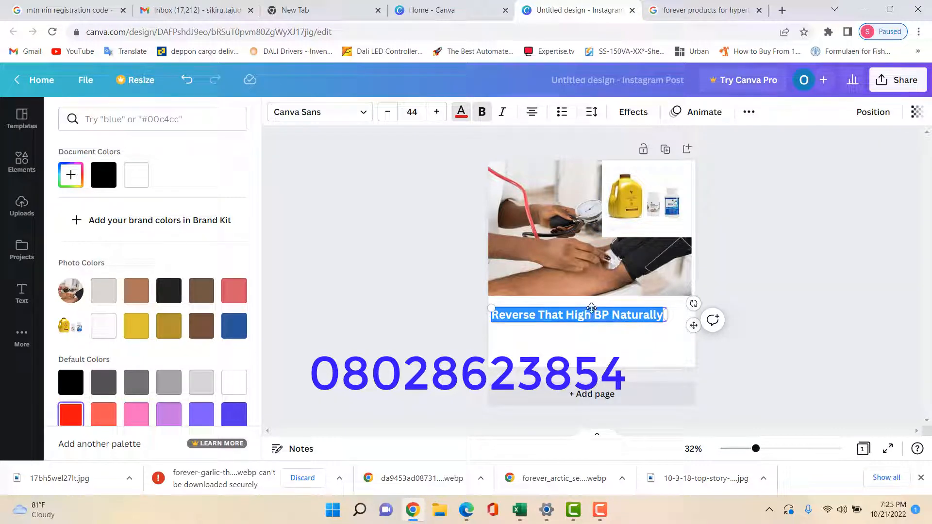
drag(592, 307, 606, 300)
key(Escape)
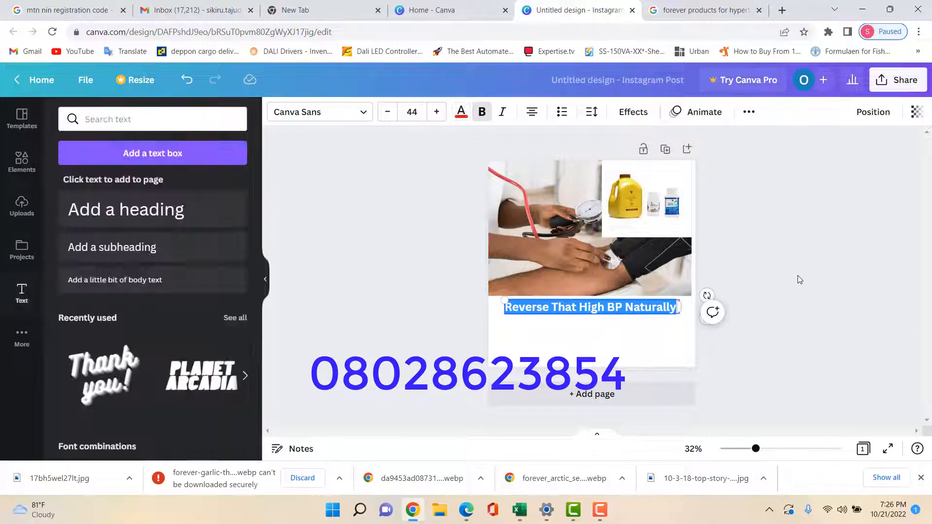
click(764, 307)
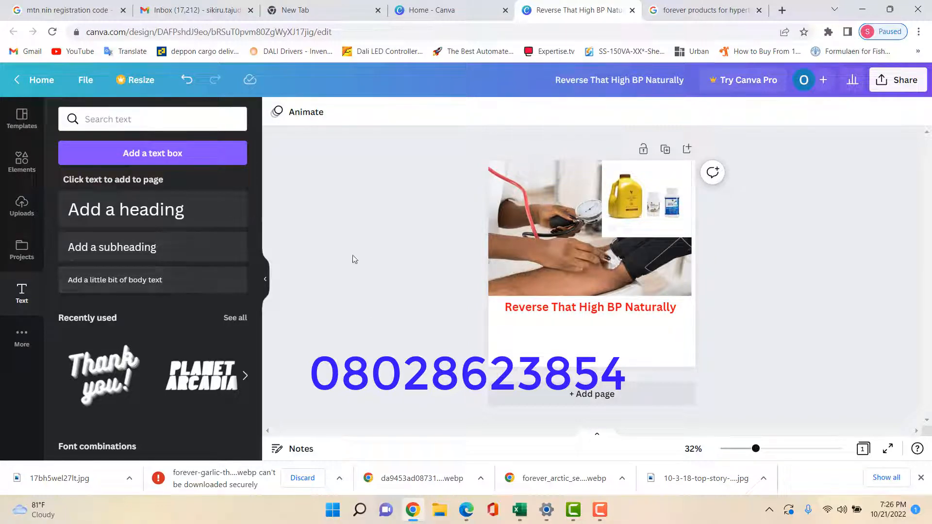
Add a subheading under the headline with the Call / SMS number and 'Limited Stock Available'
click(124, 249)
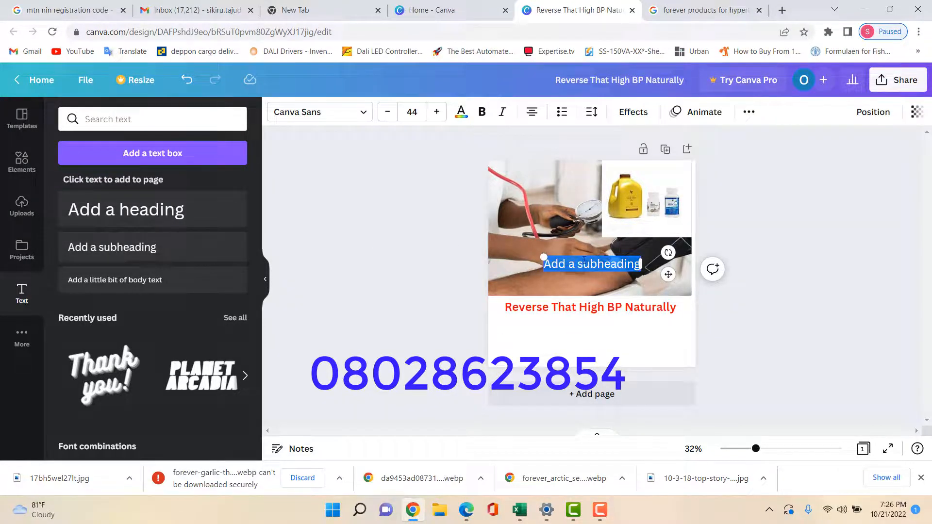
drag(599, 254, 582, 320)
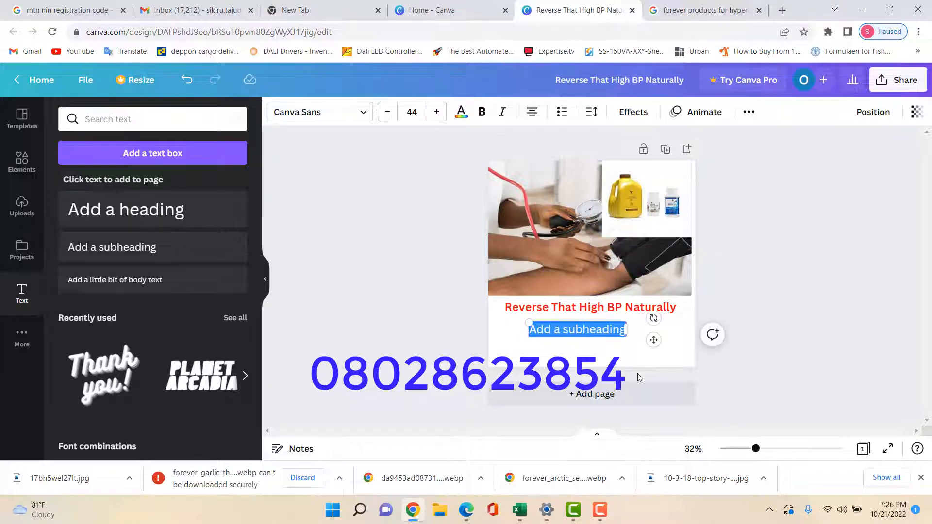
text(C)
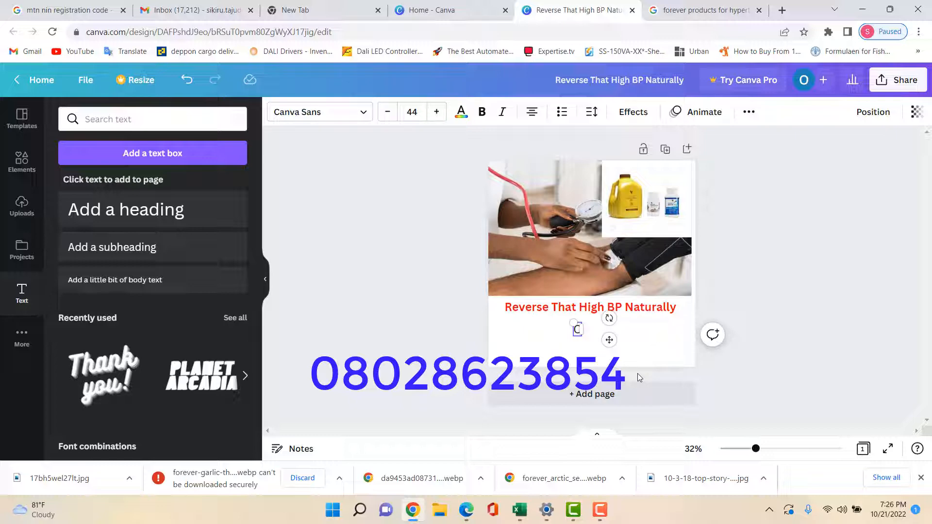
text(all)
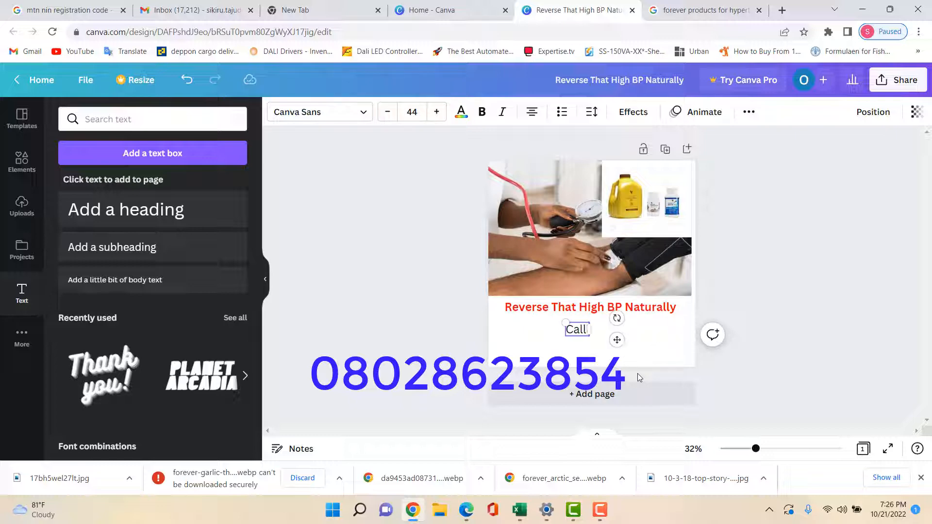
text( / SMS)
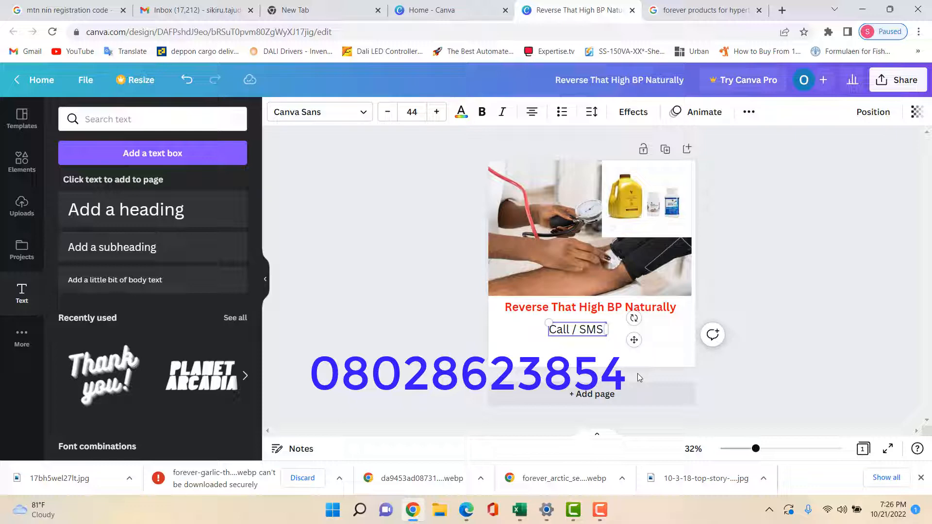
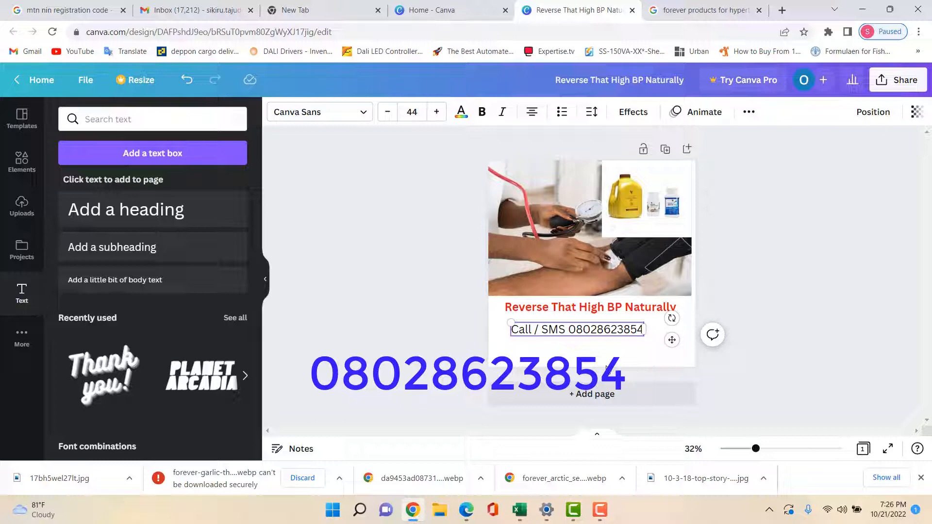
key(Return)
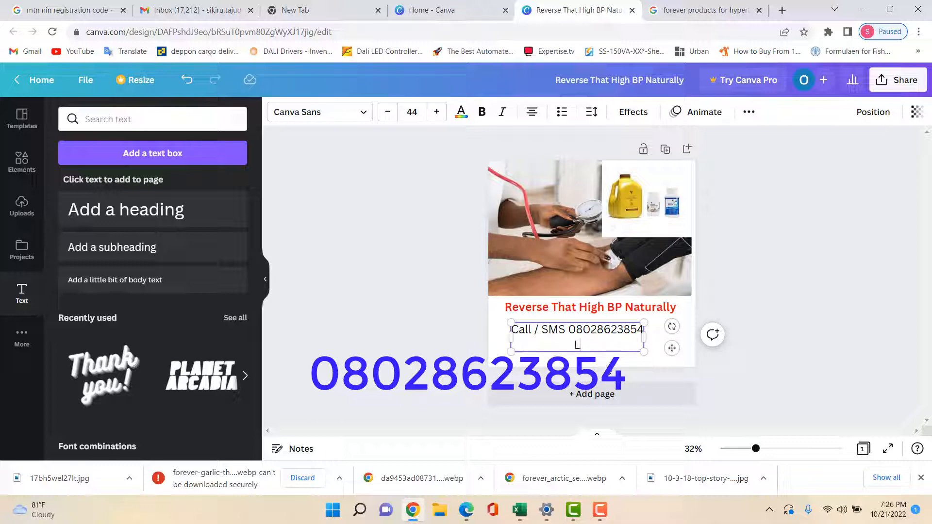
text(Limited Stock A)
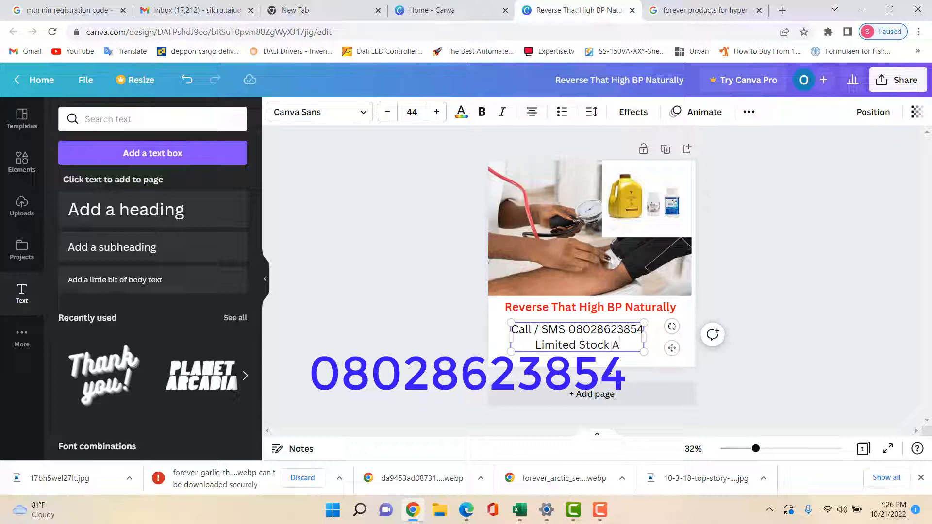
text(vailable)
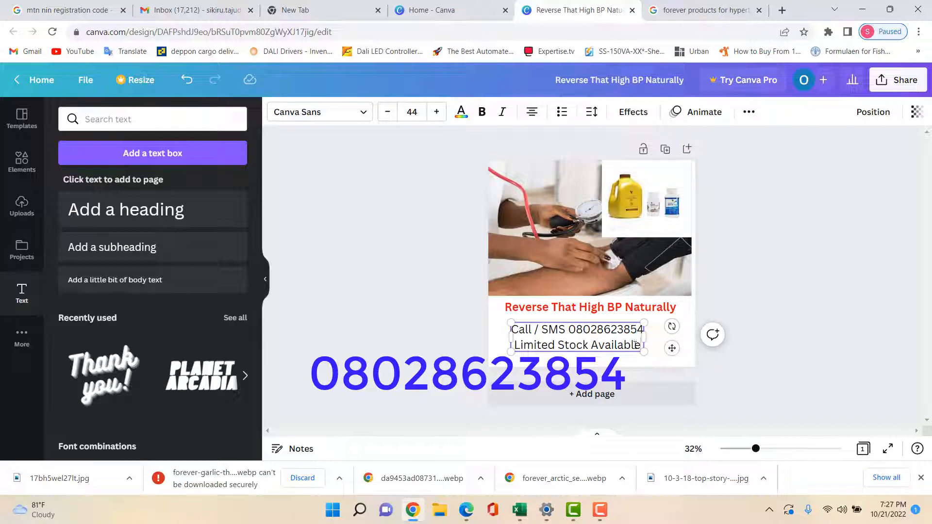
Format the contact text at size 31, bold and blue, centred under the headline
drag(641, 345, 513, 330)
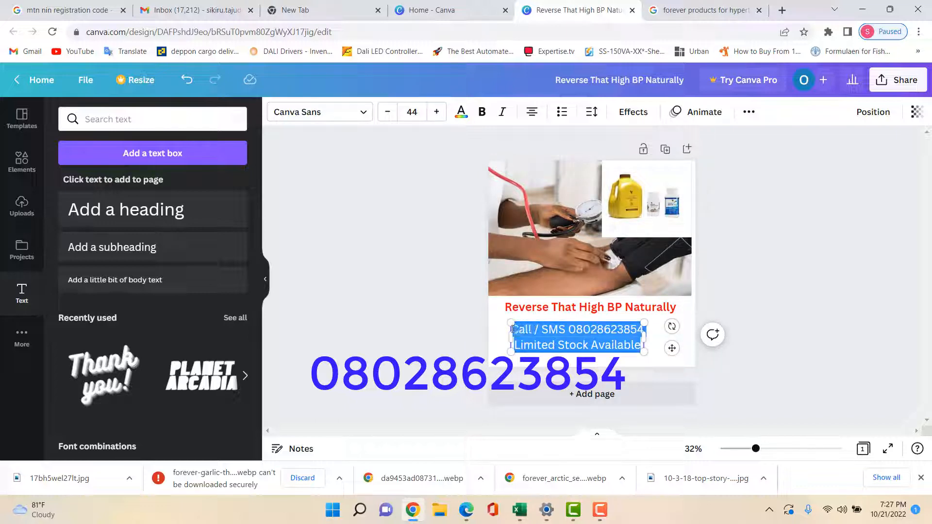
click(387, 113)
click(387, 114)
click(386, 114)
click(387, 114)
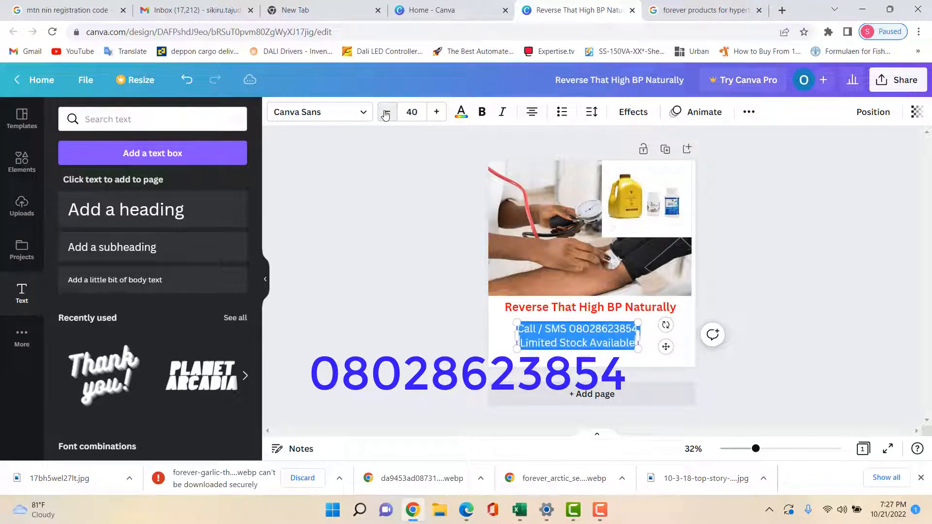
click(386, 114)
click(387, 114)
click(386, 115)
click(386, 115)
click(386, 115)
click(385, 115)
click(385, 116)
click(386, 116)
click(385, 115)
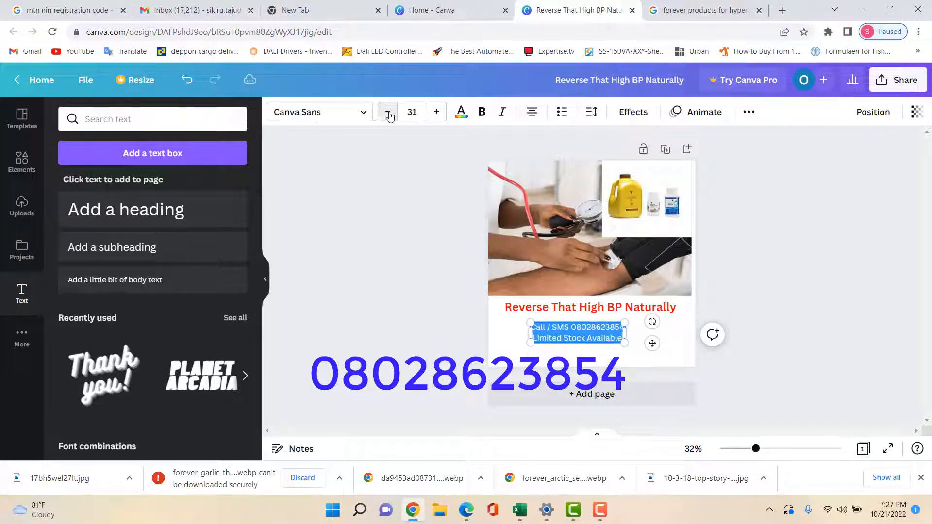
click(482, 112)
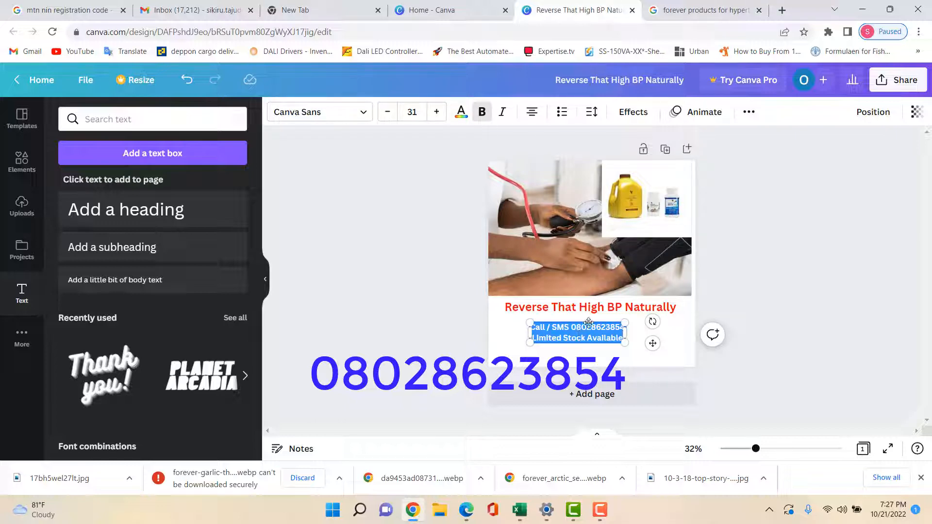
drag(595, 322, 606, 317)
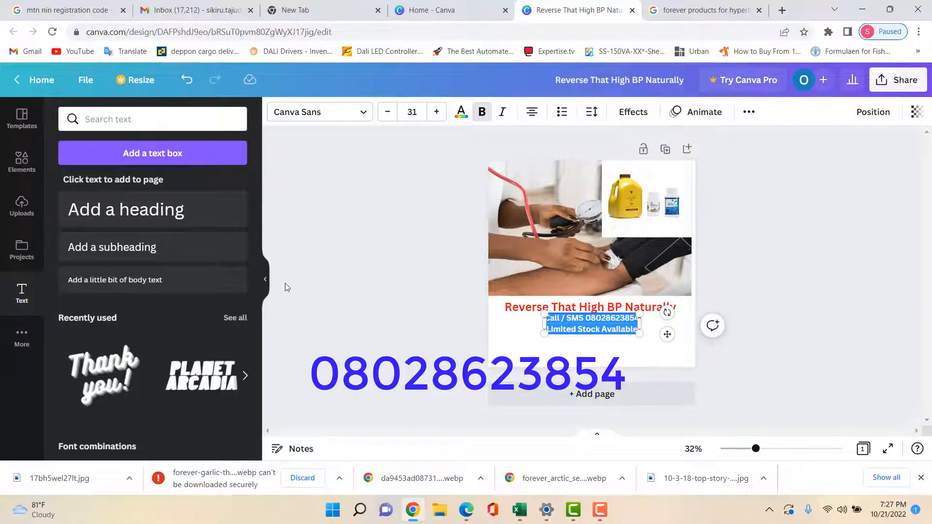
click(461, 113)
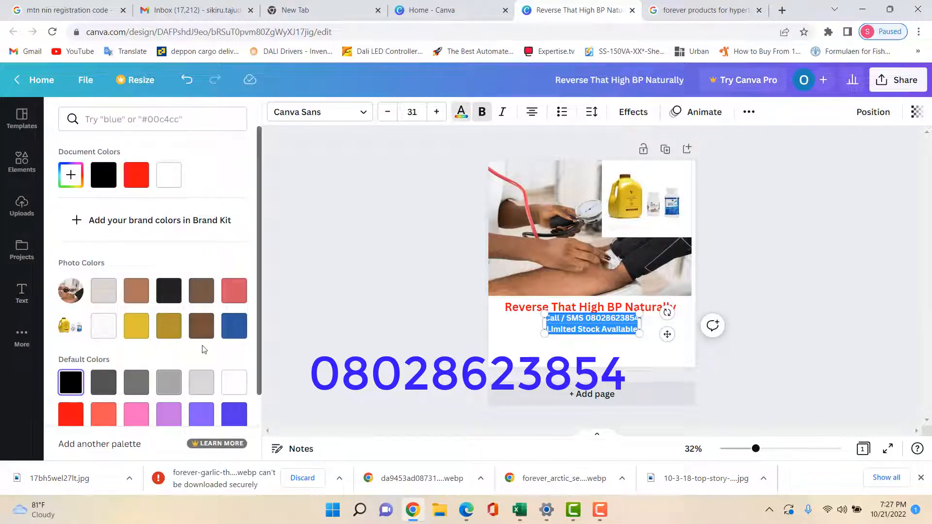
click(234, 330)
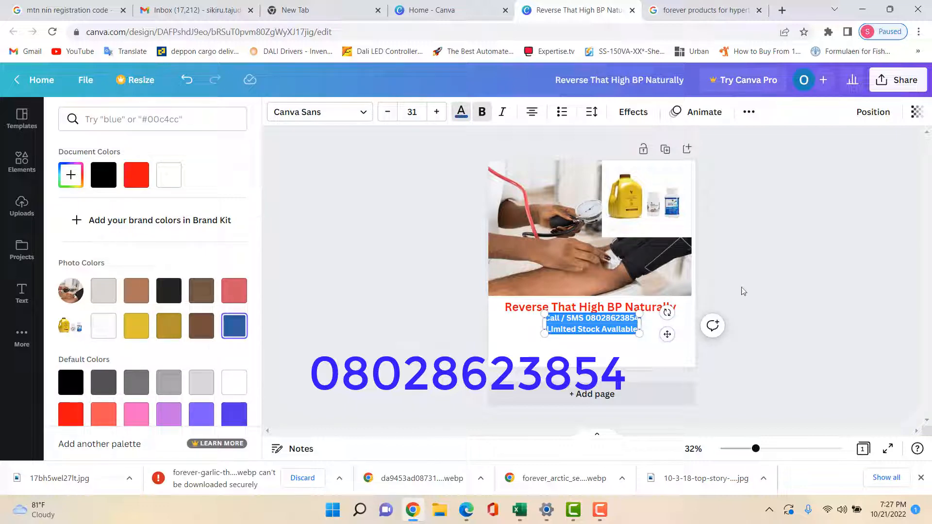
click(762, 274)
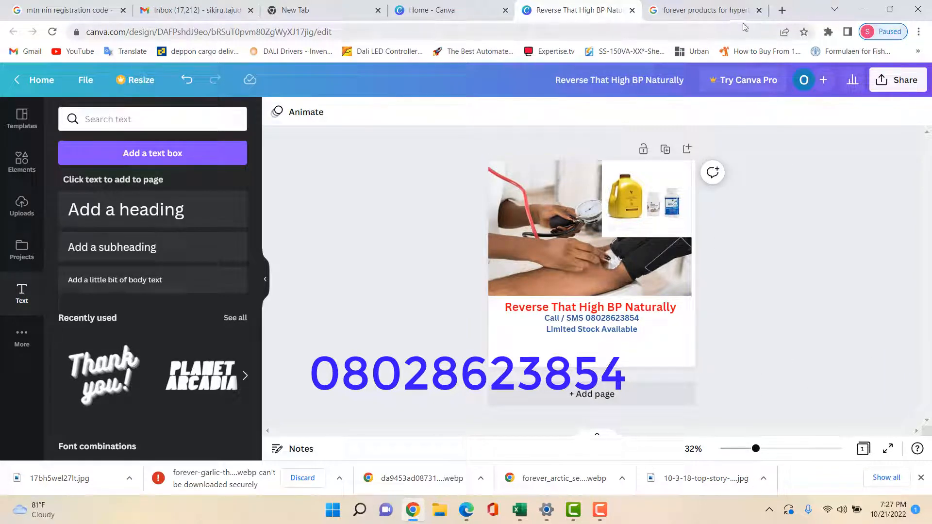
Search Google Images for 'nafdac' in place of the previous query
click(711, 11)
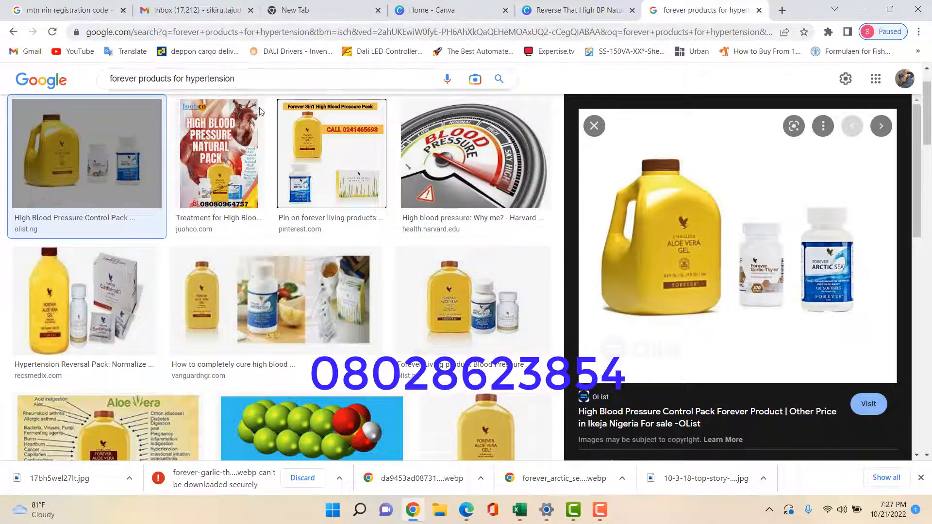
drag(236, 79, 10, 79)
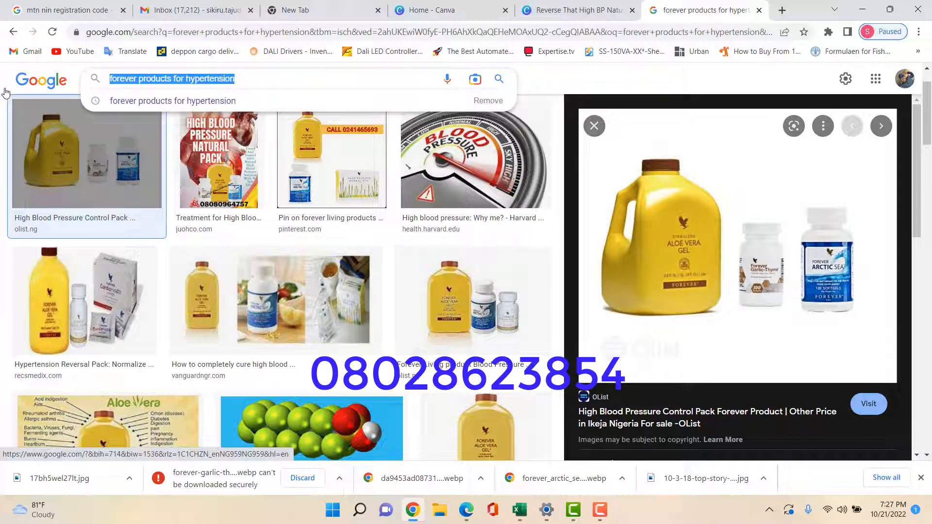
text(nafdac)
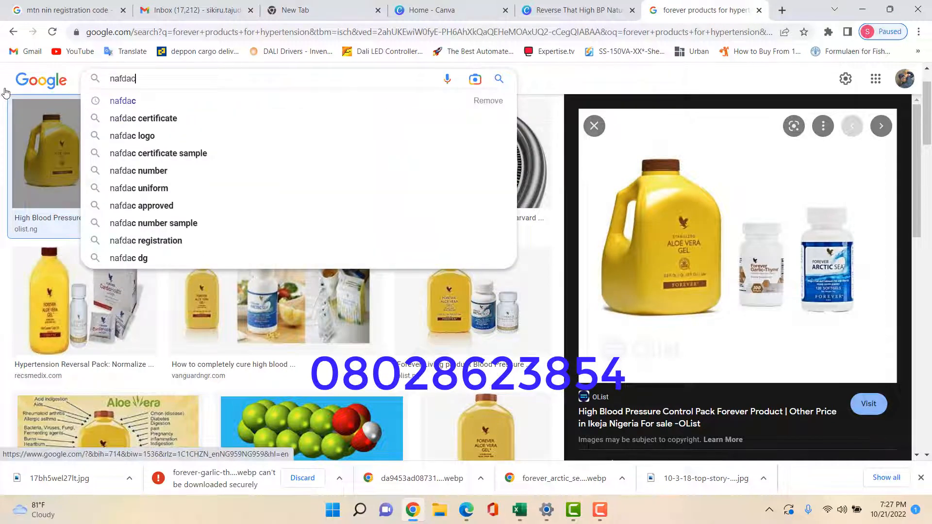
key(Return)
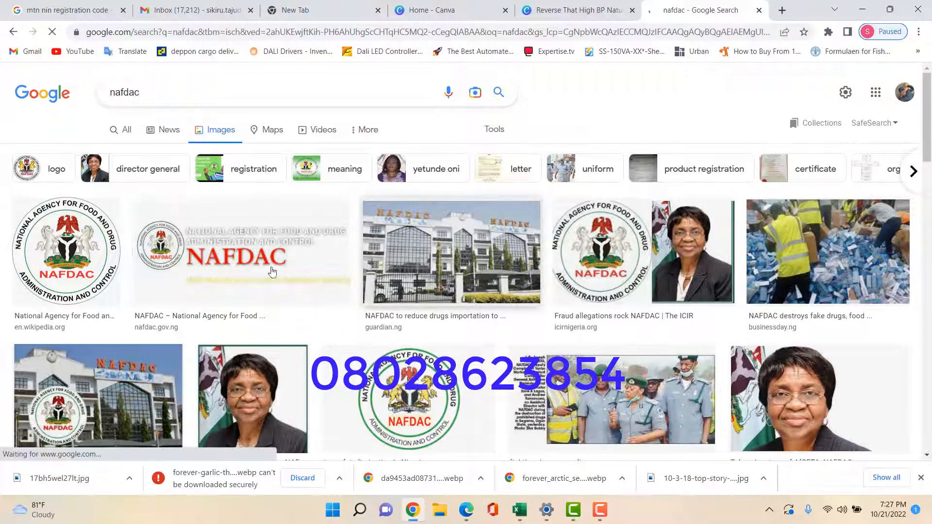
Save the Wikipedia NAFDAC emblem image as a PNG
click(63, 249)
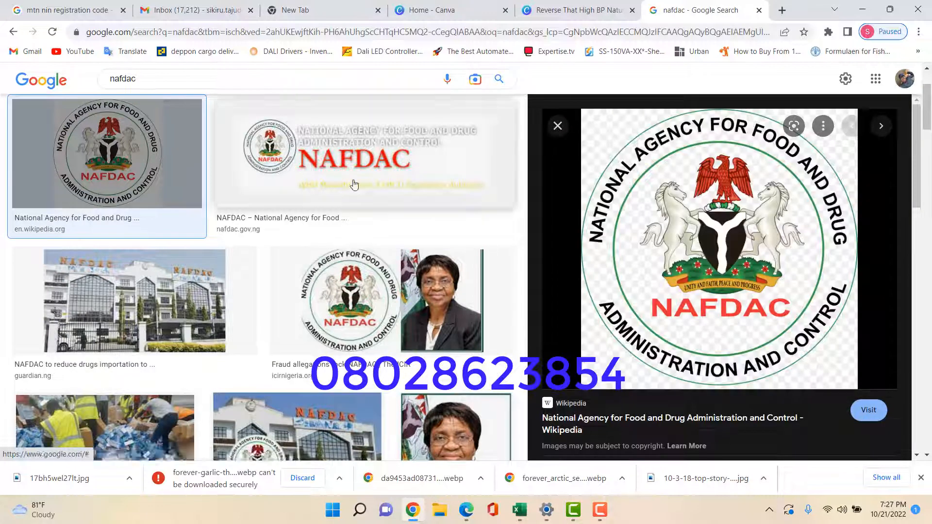
right_click(660, 228)
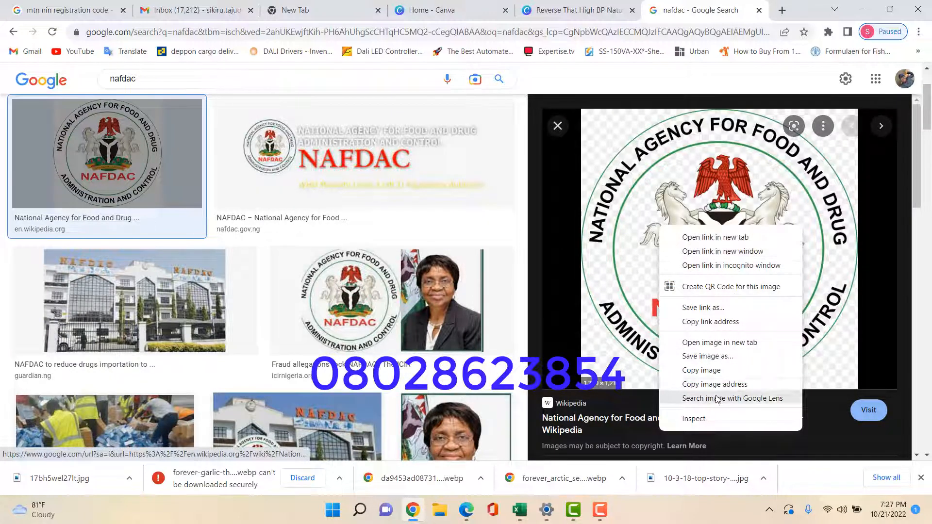
click(722, 358)
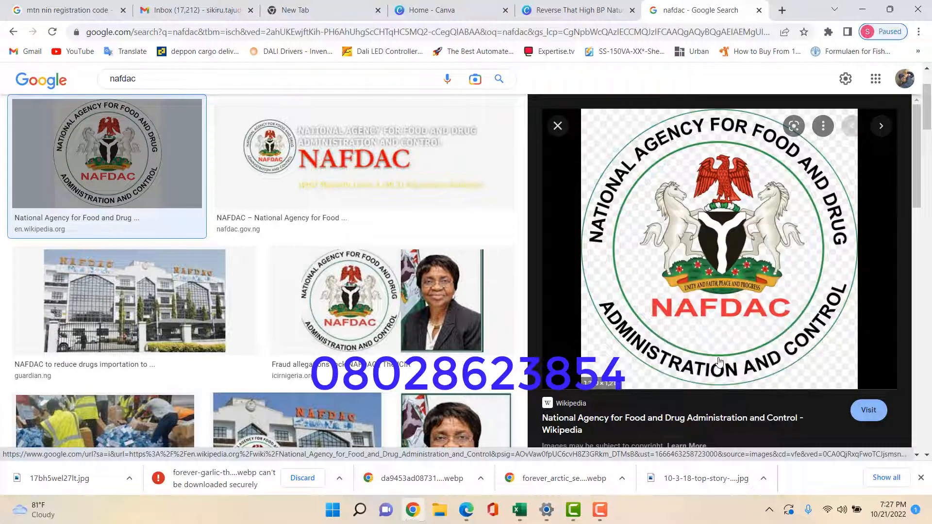
click(360, 271)
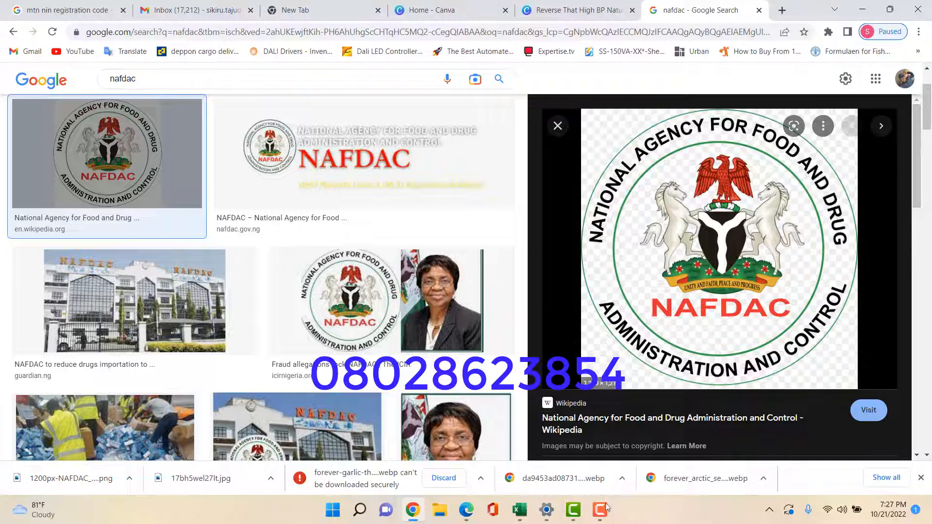
Search Google Images for 'Payment on delivery' in place of the nafdac query
double_click(142, 79)
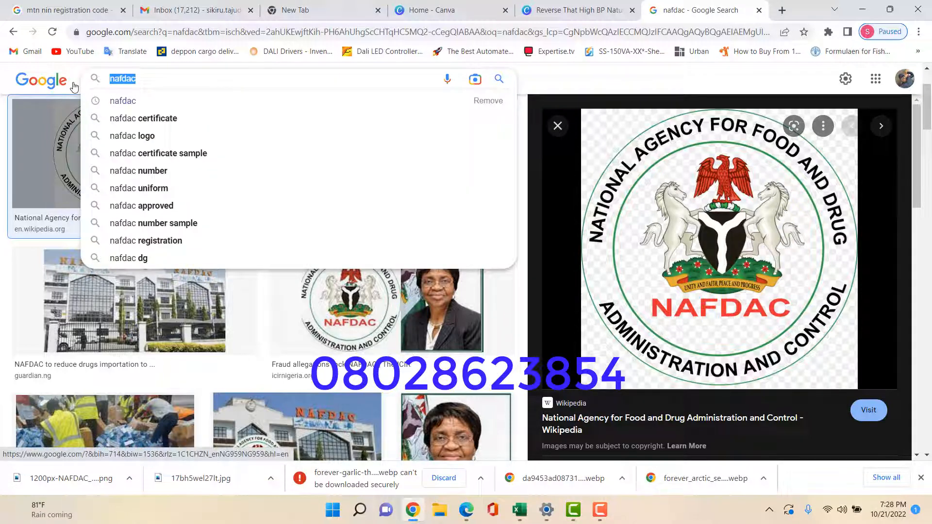
text(Pa)
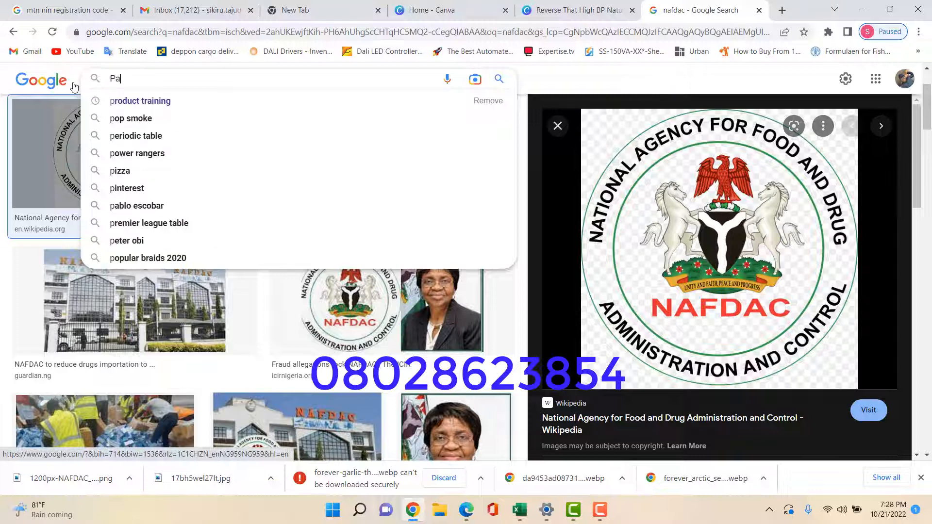
text(yment)
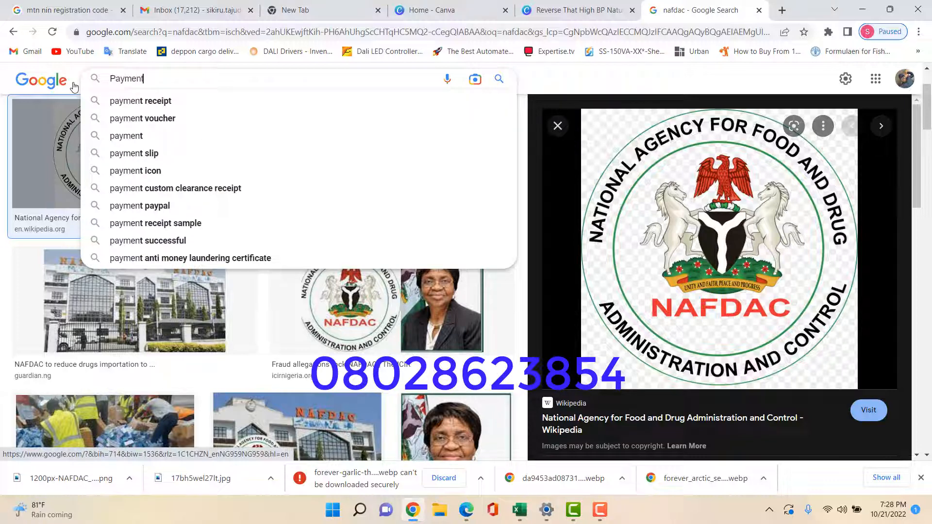
text( on delivery)
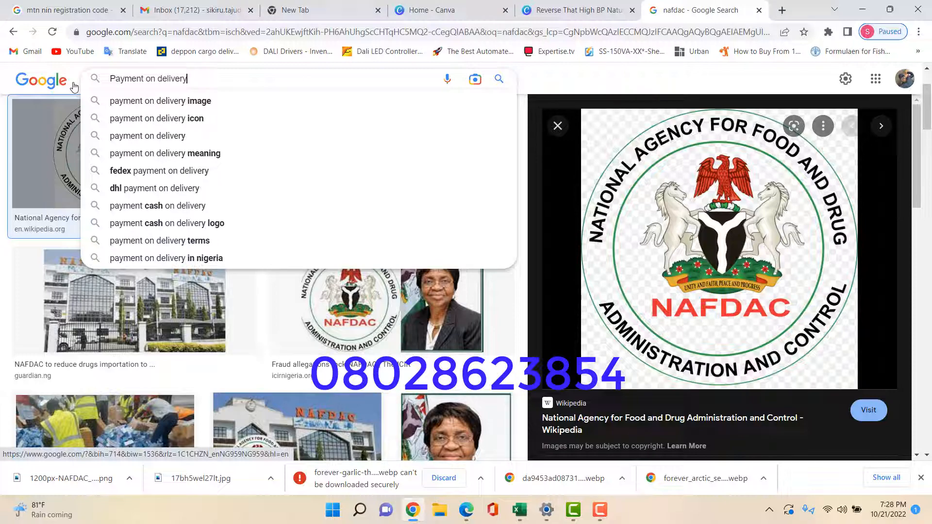
key(Return)
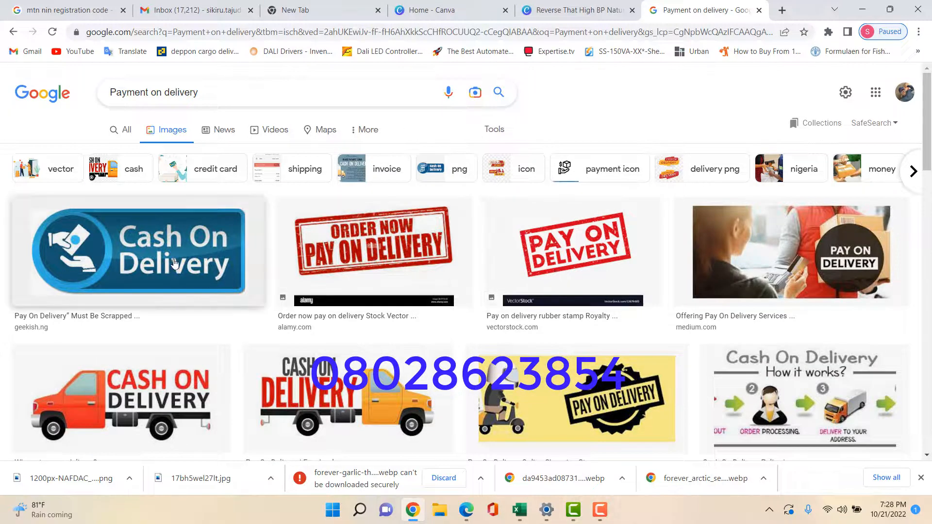
scroll(658, 309, down, 3)
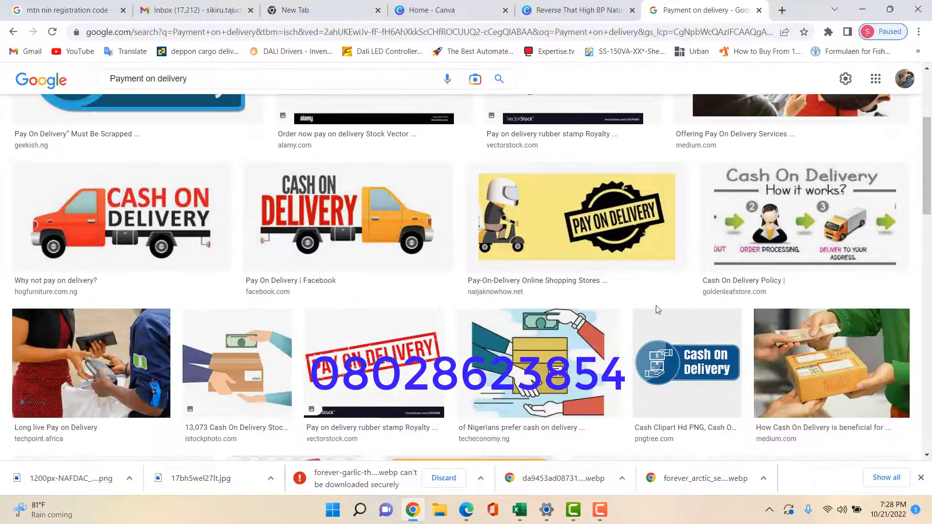
scroll(519, 306, down, 8)
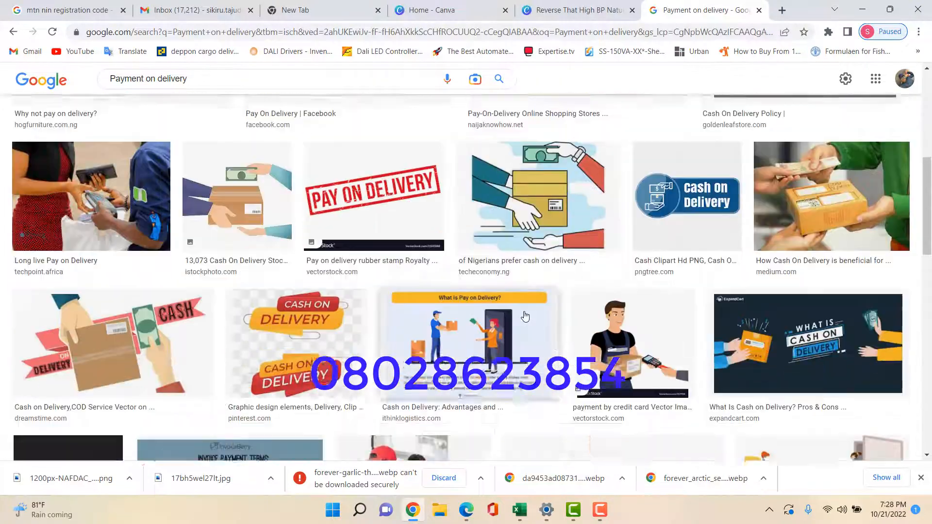
scroll(527, 319, up, 12)
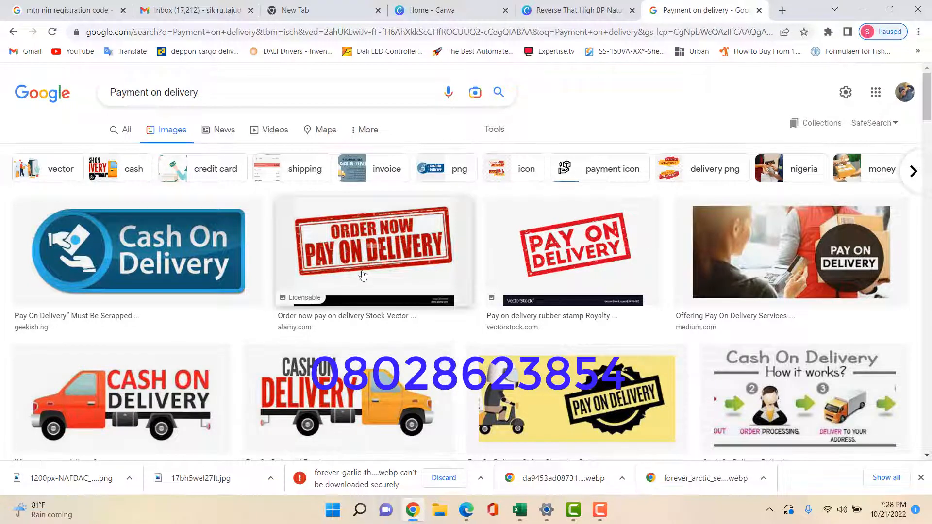
Save the VectorStock Pay On Delivery rubber-stamp image to the Desktop
click(581, 238)
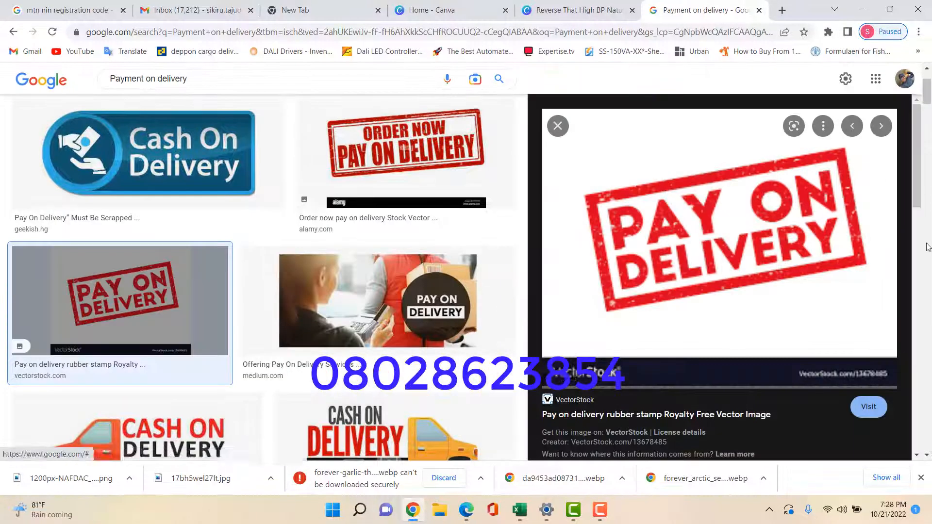
right_click(668, 210)
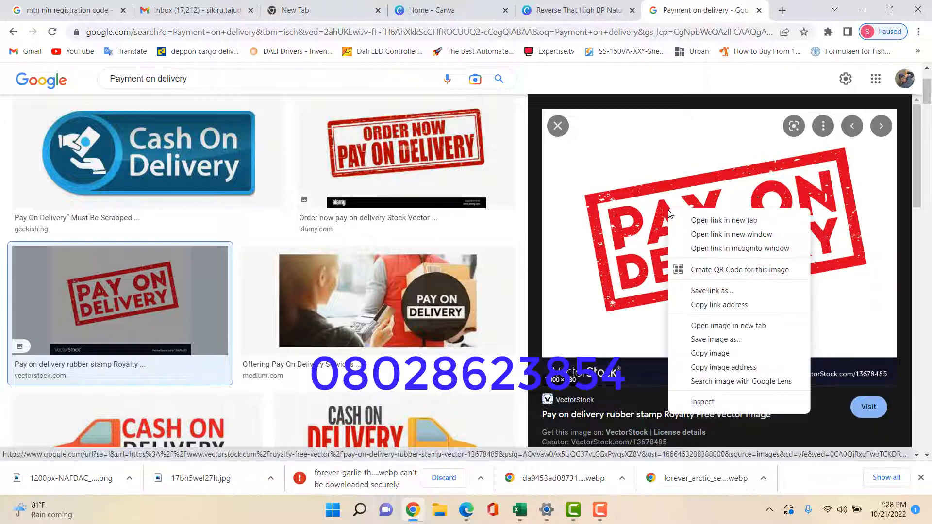
click(718, 340)
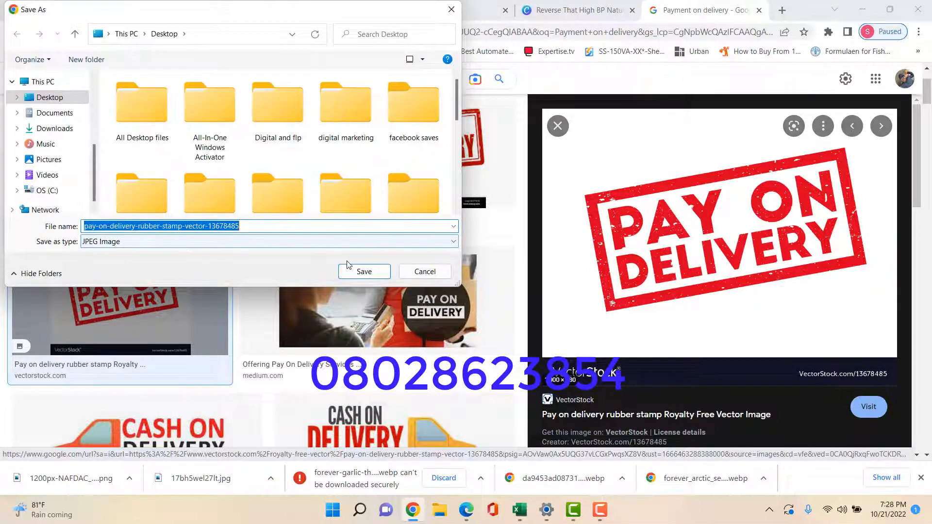
click(372, 272)
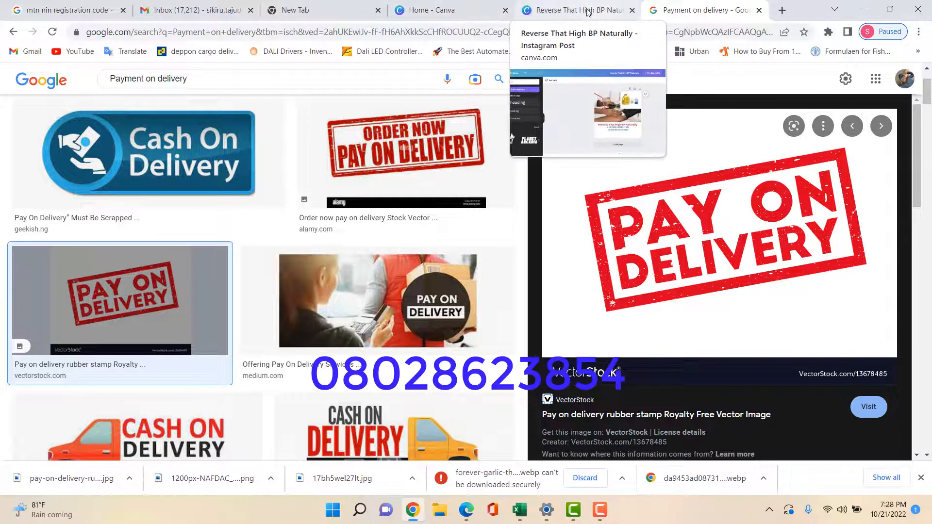
click(573, 18)
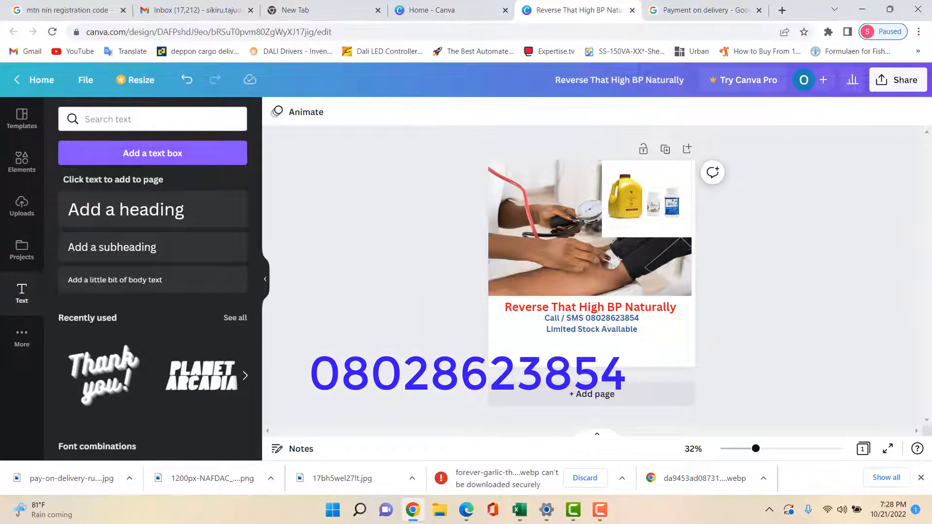
Upload 1200px-NAFDAC_emblem.svg and the pay-on-delivery stamp file from the Desktop into Canva
click(21, 205)
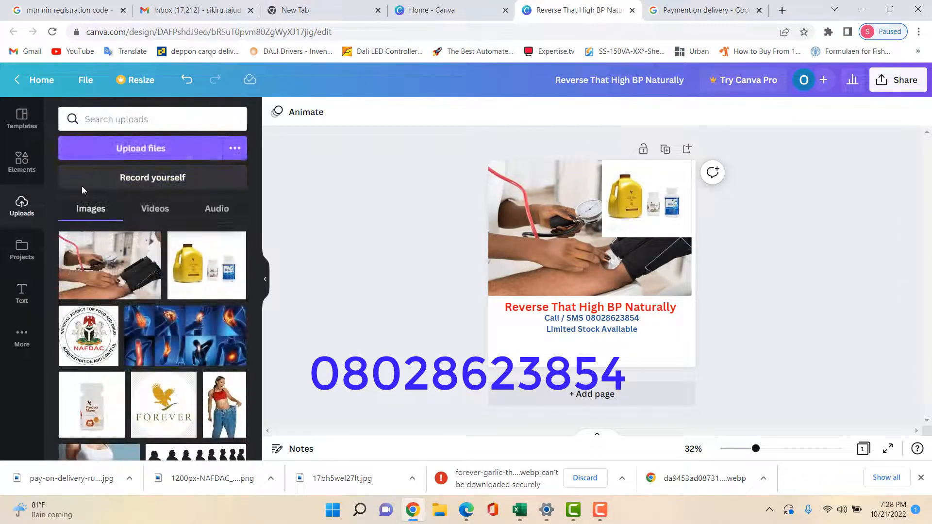
click(169, 143)
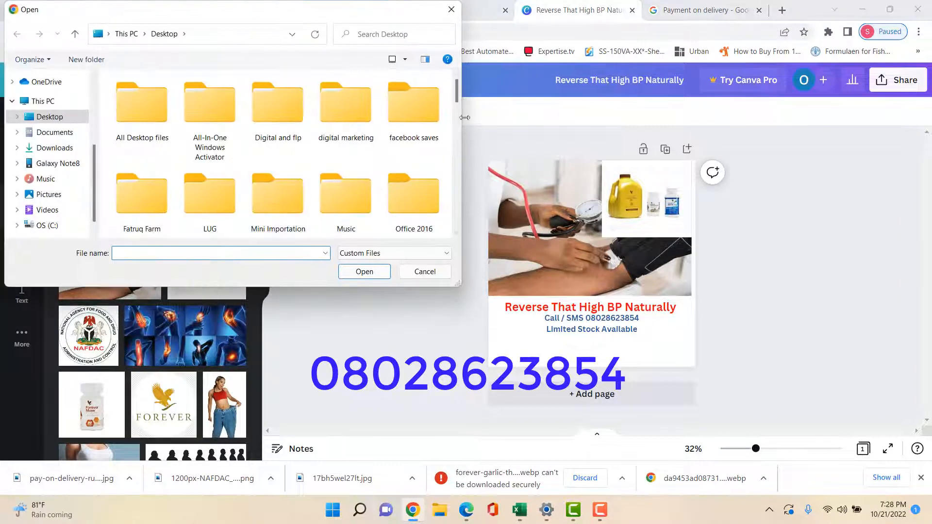
drag(456, 95, 456, 122)
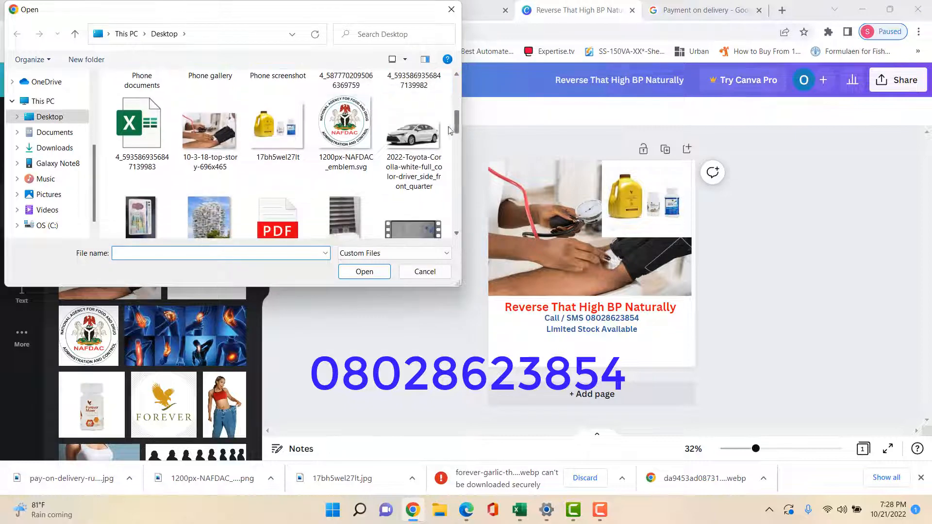
click(334, 123)
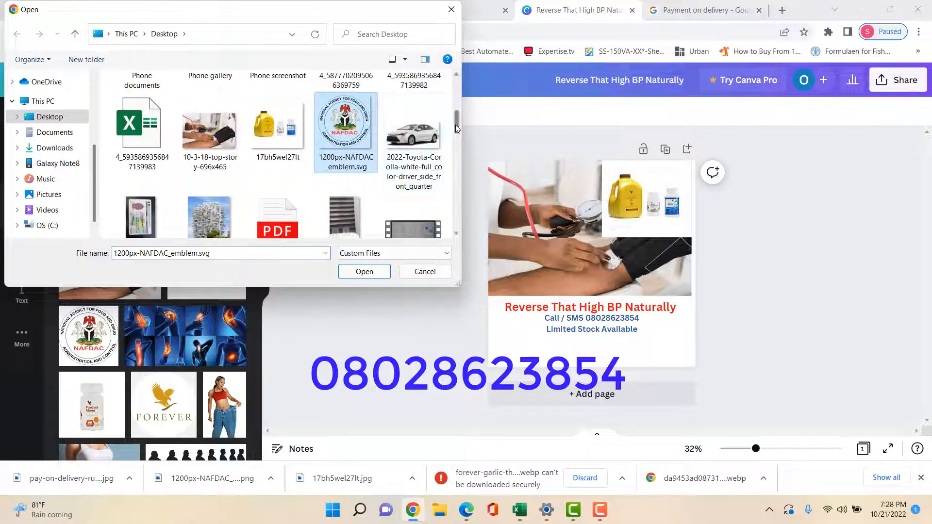
drag(459, 128, 440, 200)
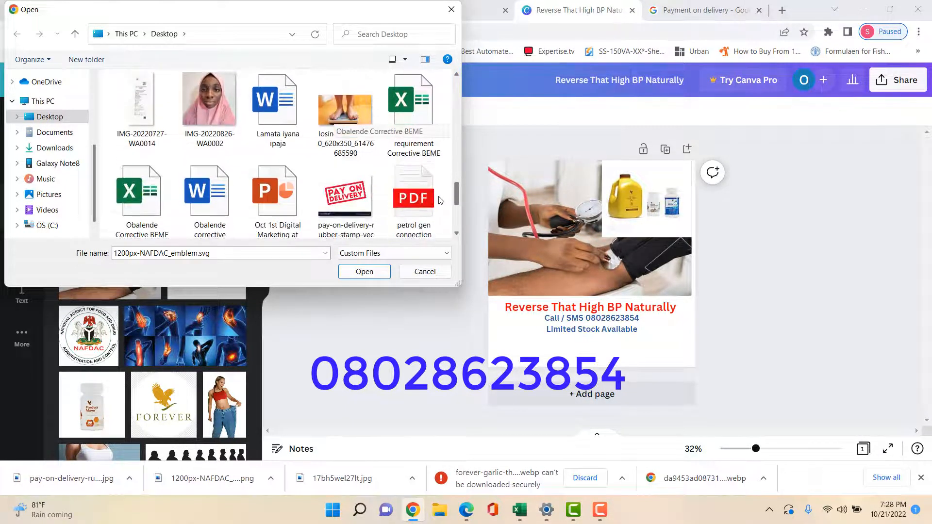
ctrl+click(358, 197)
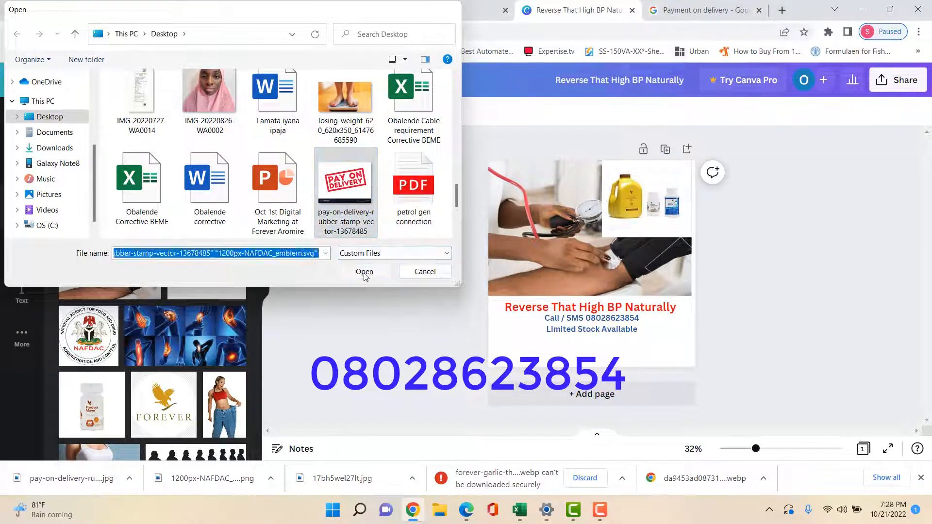
click(365, 272)
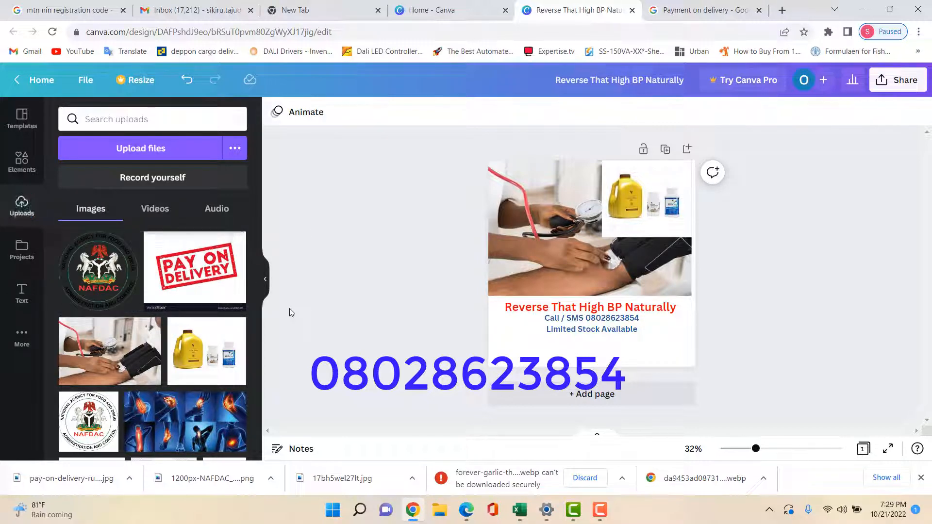
Add the NAFDAC logo and shrink it into a small badge at the lower left
click(106, 268)
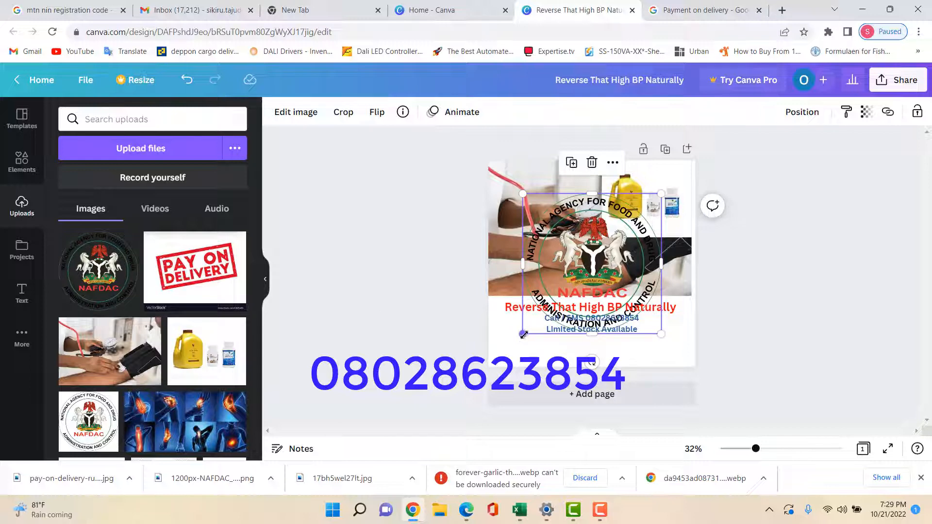
mouse_move(522, 334)
mouse_down()
mouse_move(598, 290)
mouse_move(630, 256)
mouse_move(524, 342)
mouse_up()
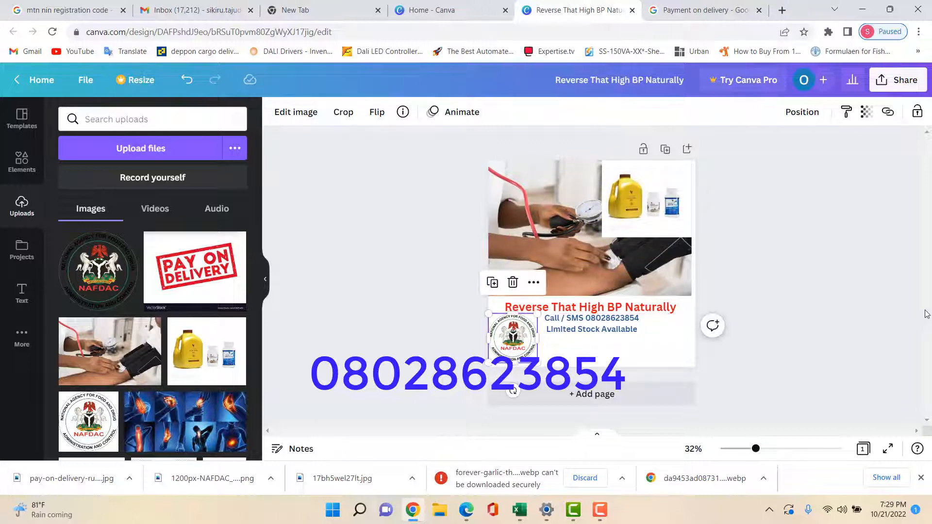
click(869, 306)
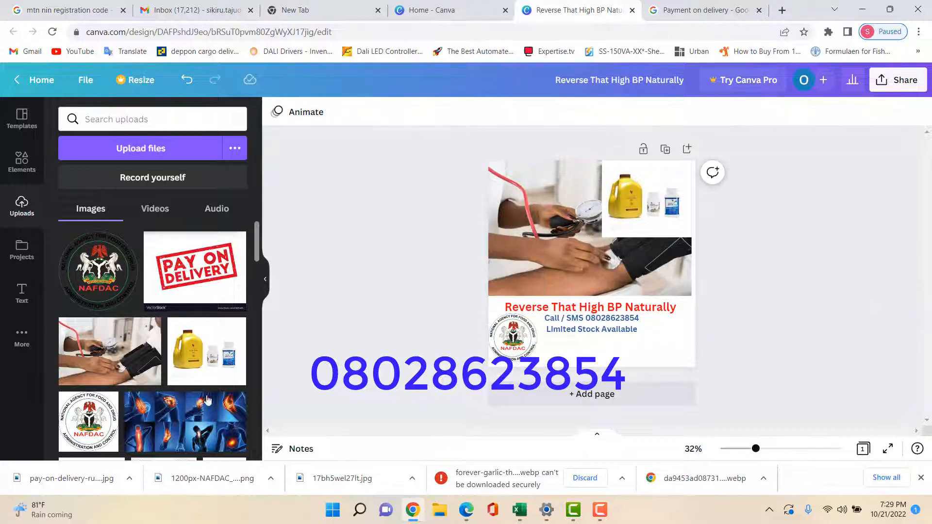
Add the Pay On Delivery stamp and shrink it into the lower right corner
click(204, 268)
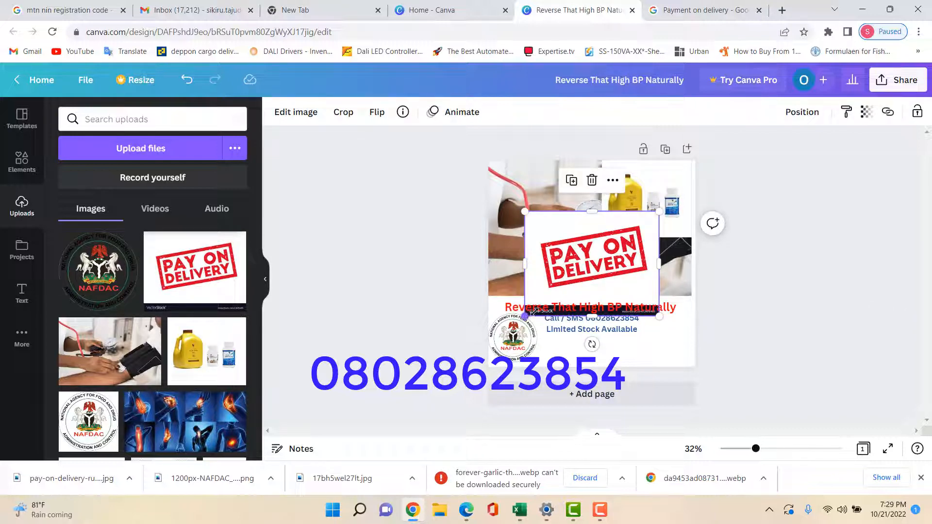
drag(532, 312, 647, 364)
drag(689, 339, 681, 341)
click(882, 303)
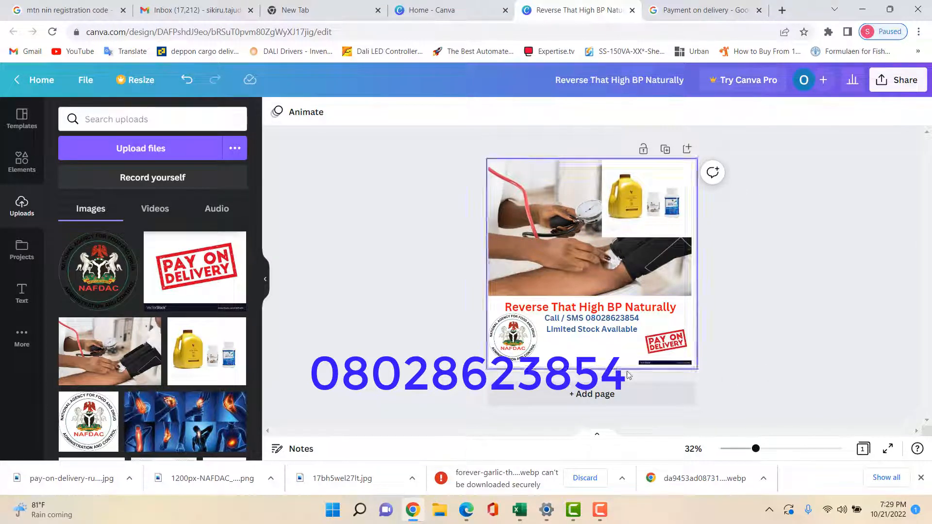
Download the 'Reverse That High BP Naturally' post as a PNG and open the saved file
click(904, 85)
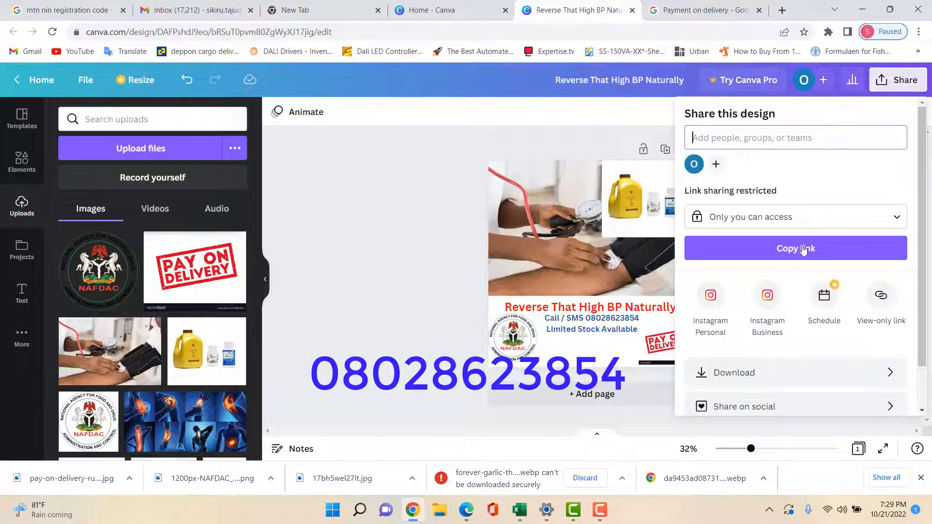
click(723, 376)
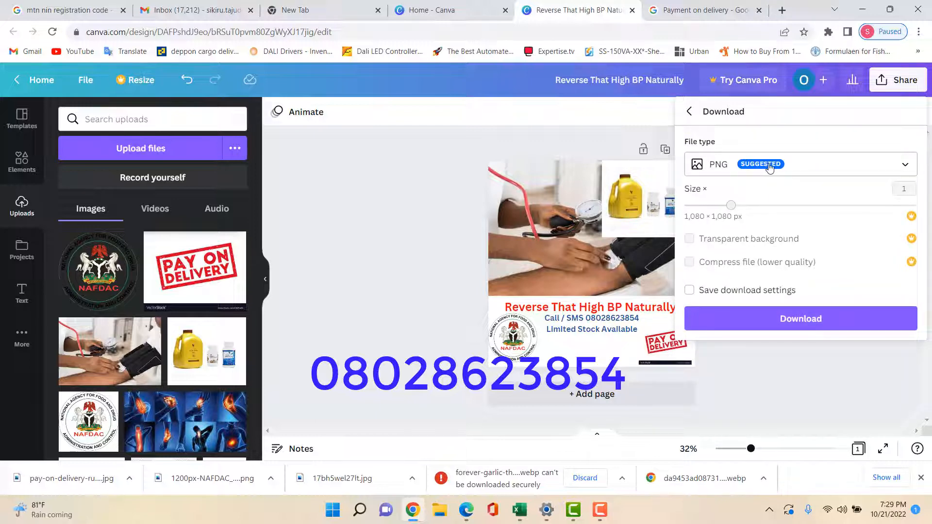
click(903, 166)
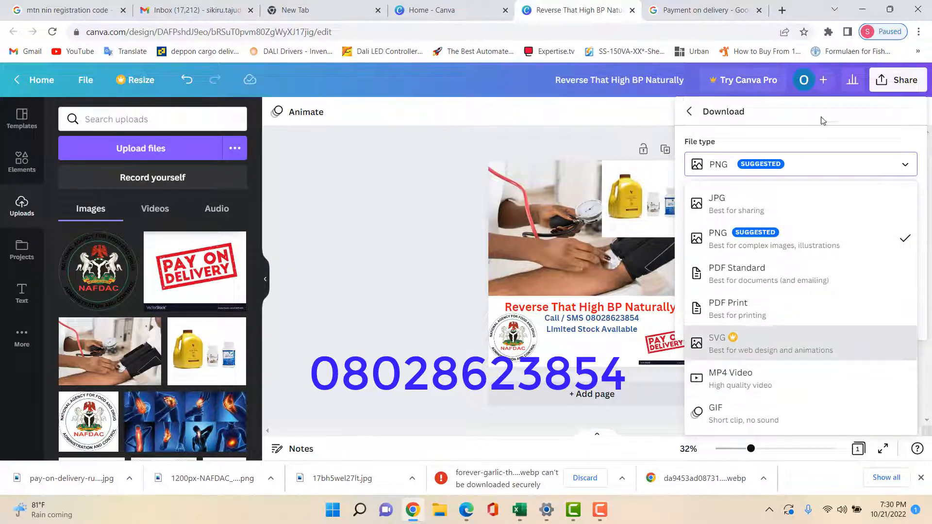
click(803, 138)
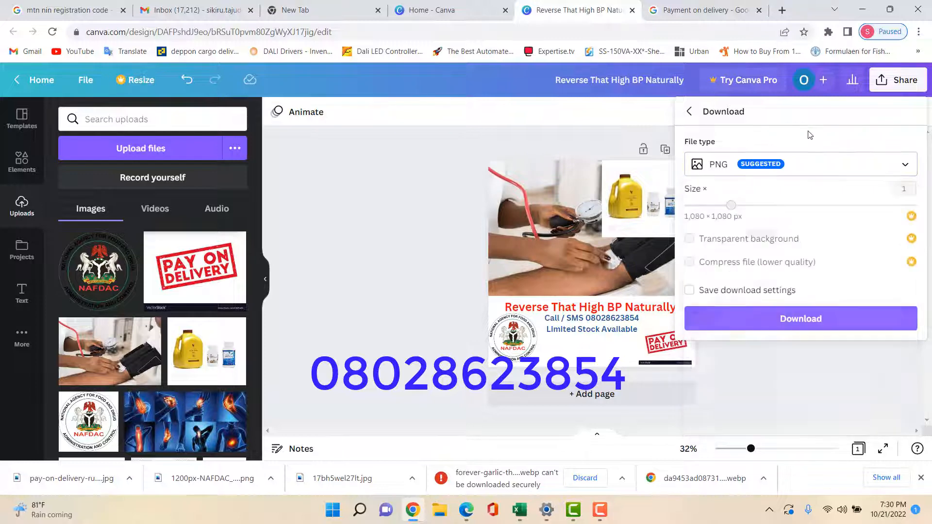
click(803, 321)
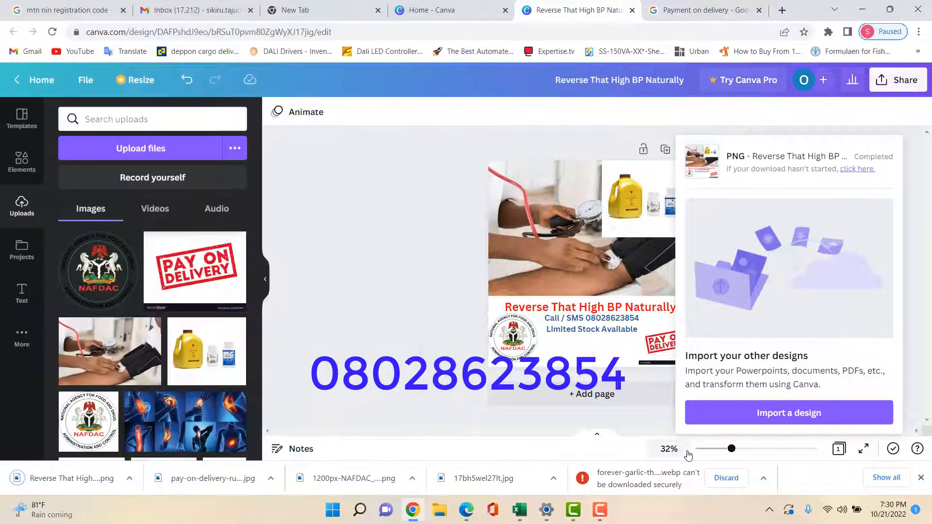
click(76, 480)
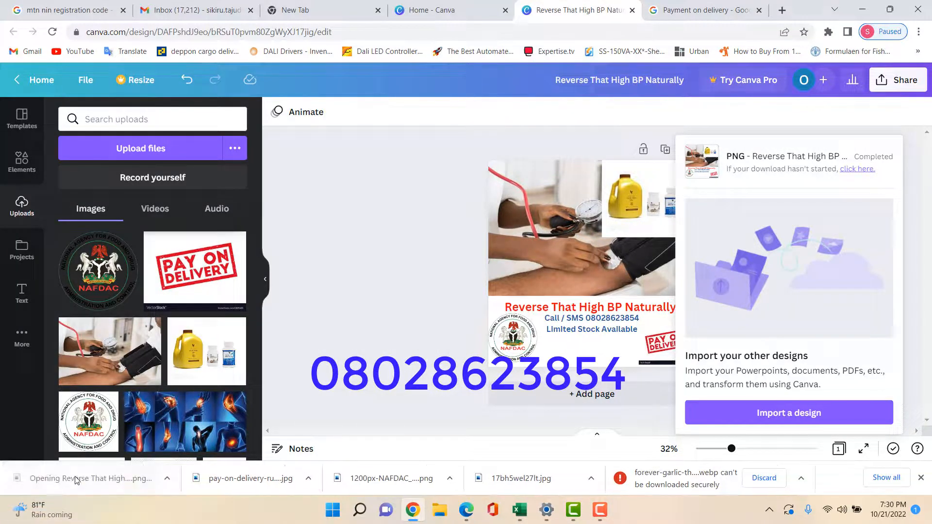